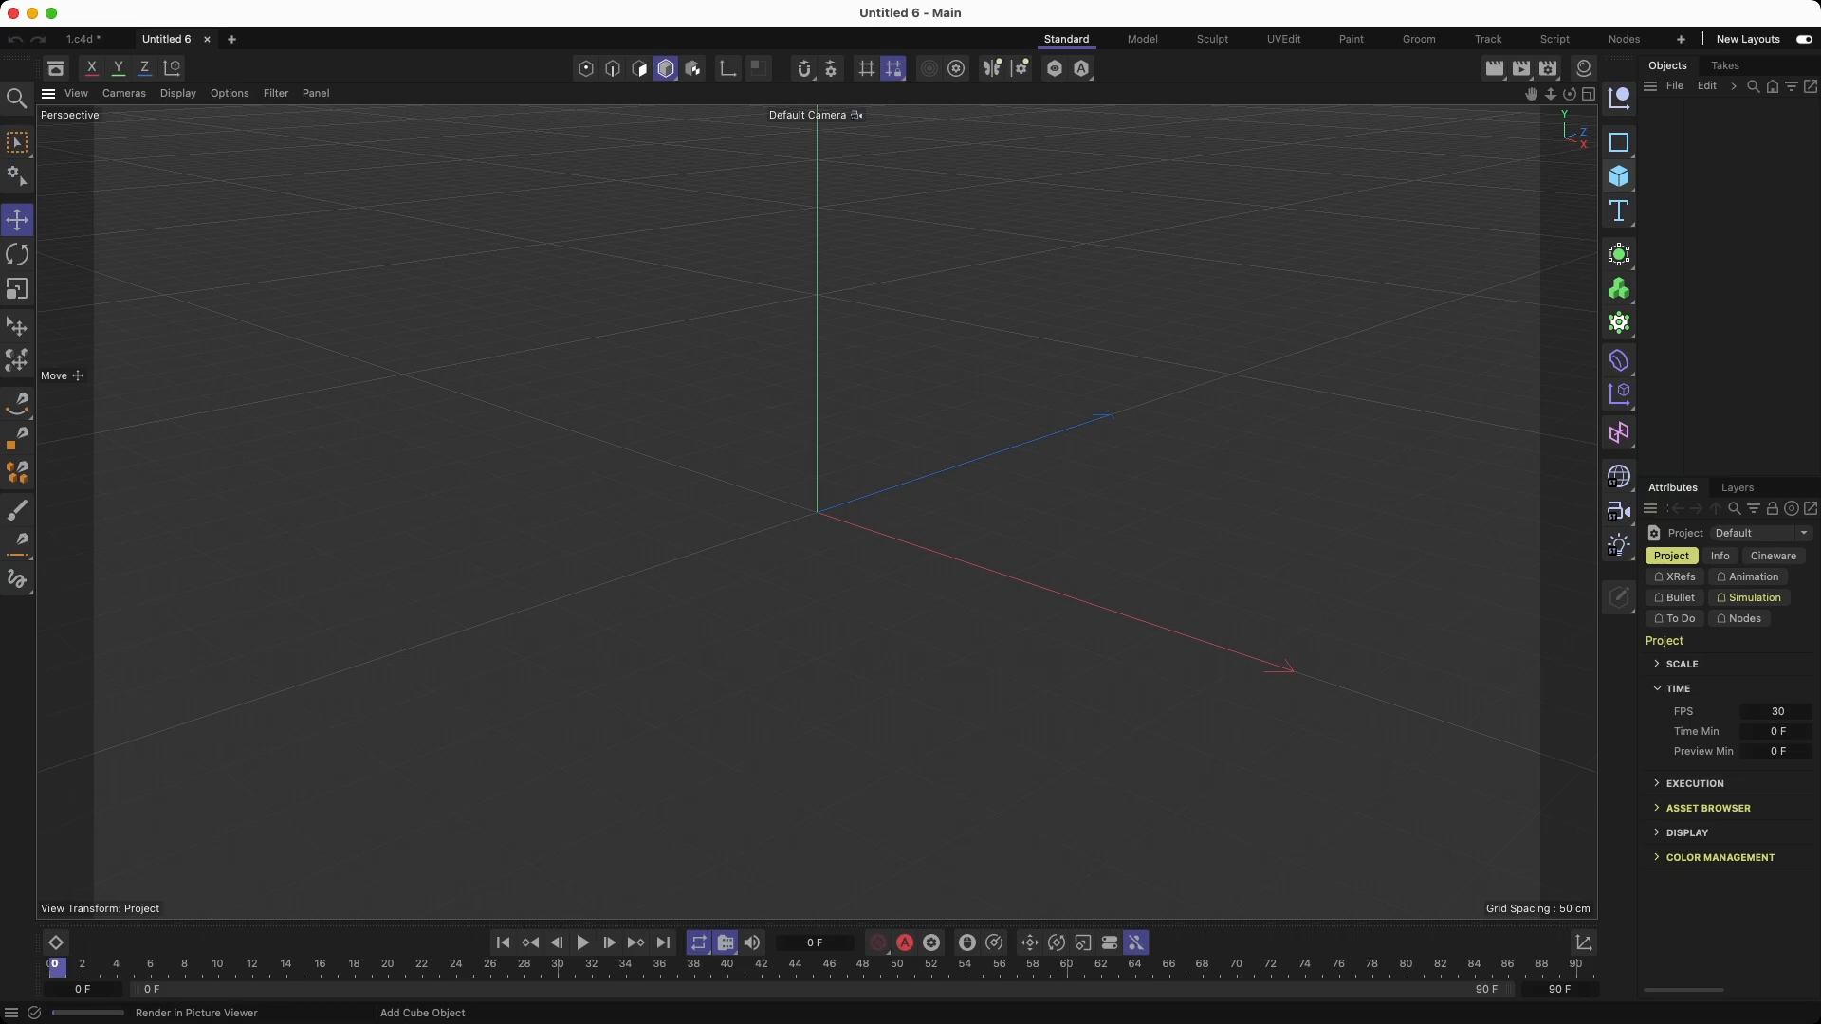
Add a cube primitive at the centre of the empty scene
{"action": "left_click", "coordinate": [1619, 176]}
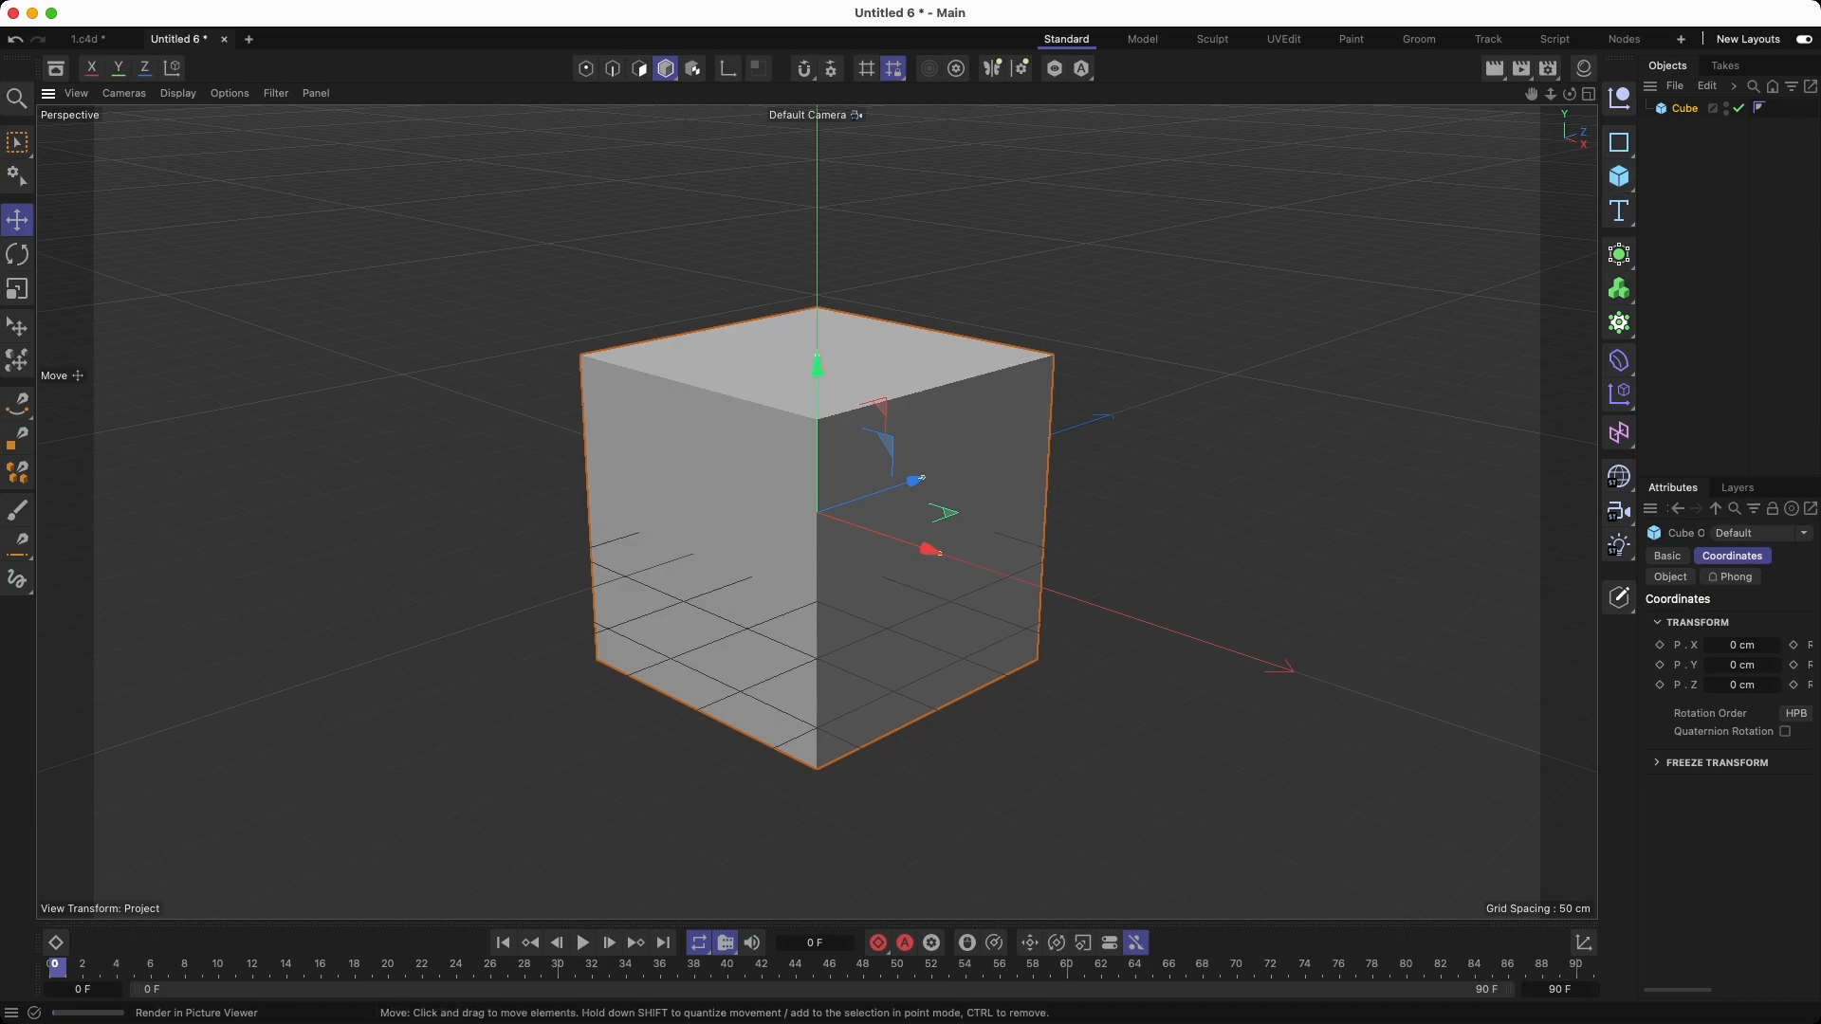
{"action": "key", "text": "super+z"}
{"action": "left_click_drag", "start_coordinate": [816, 511], "coordinate": [882, 562], "text": "alt"}
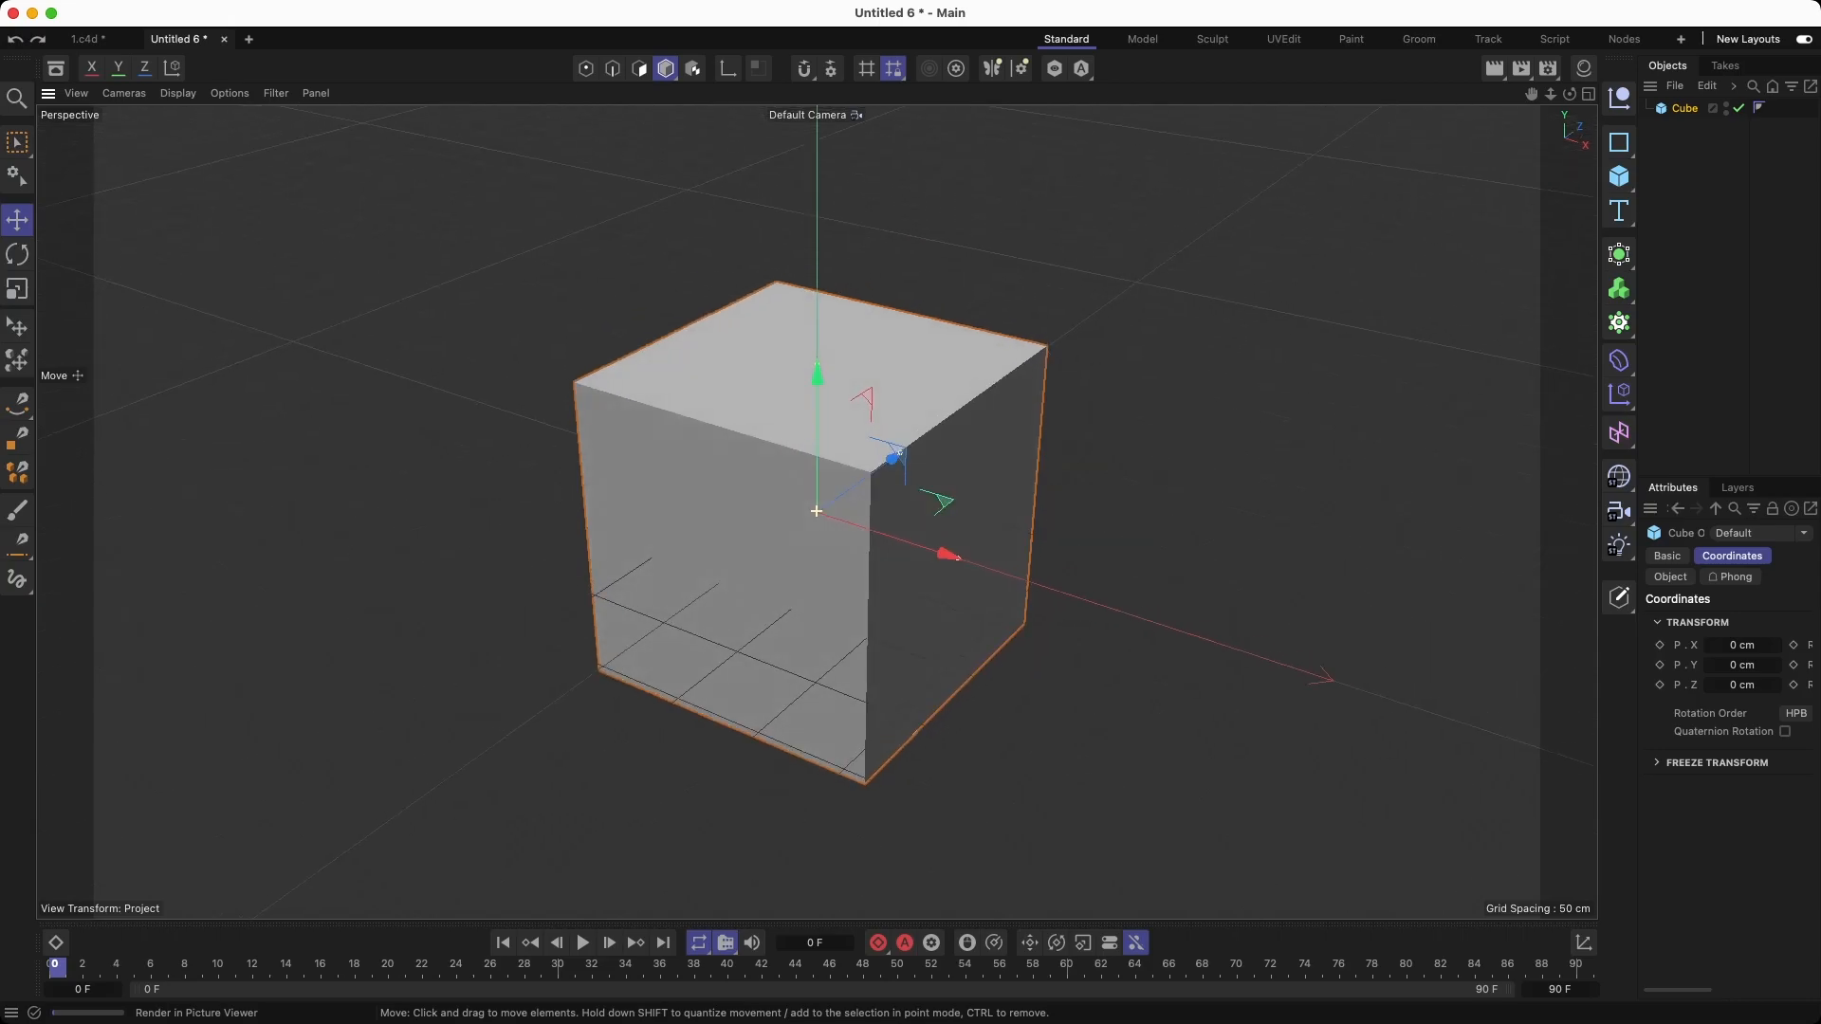
{"action": "left_click_drag", "start_coordinate": [899, 455], "coordinate": [920, 471], "text": "alt"}
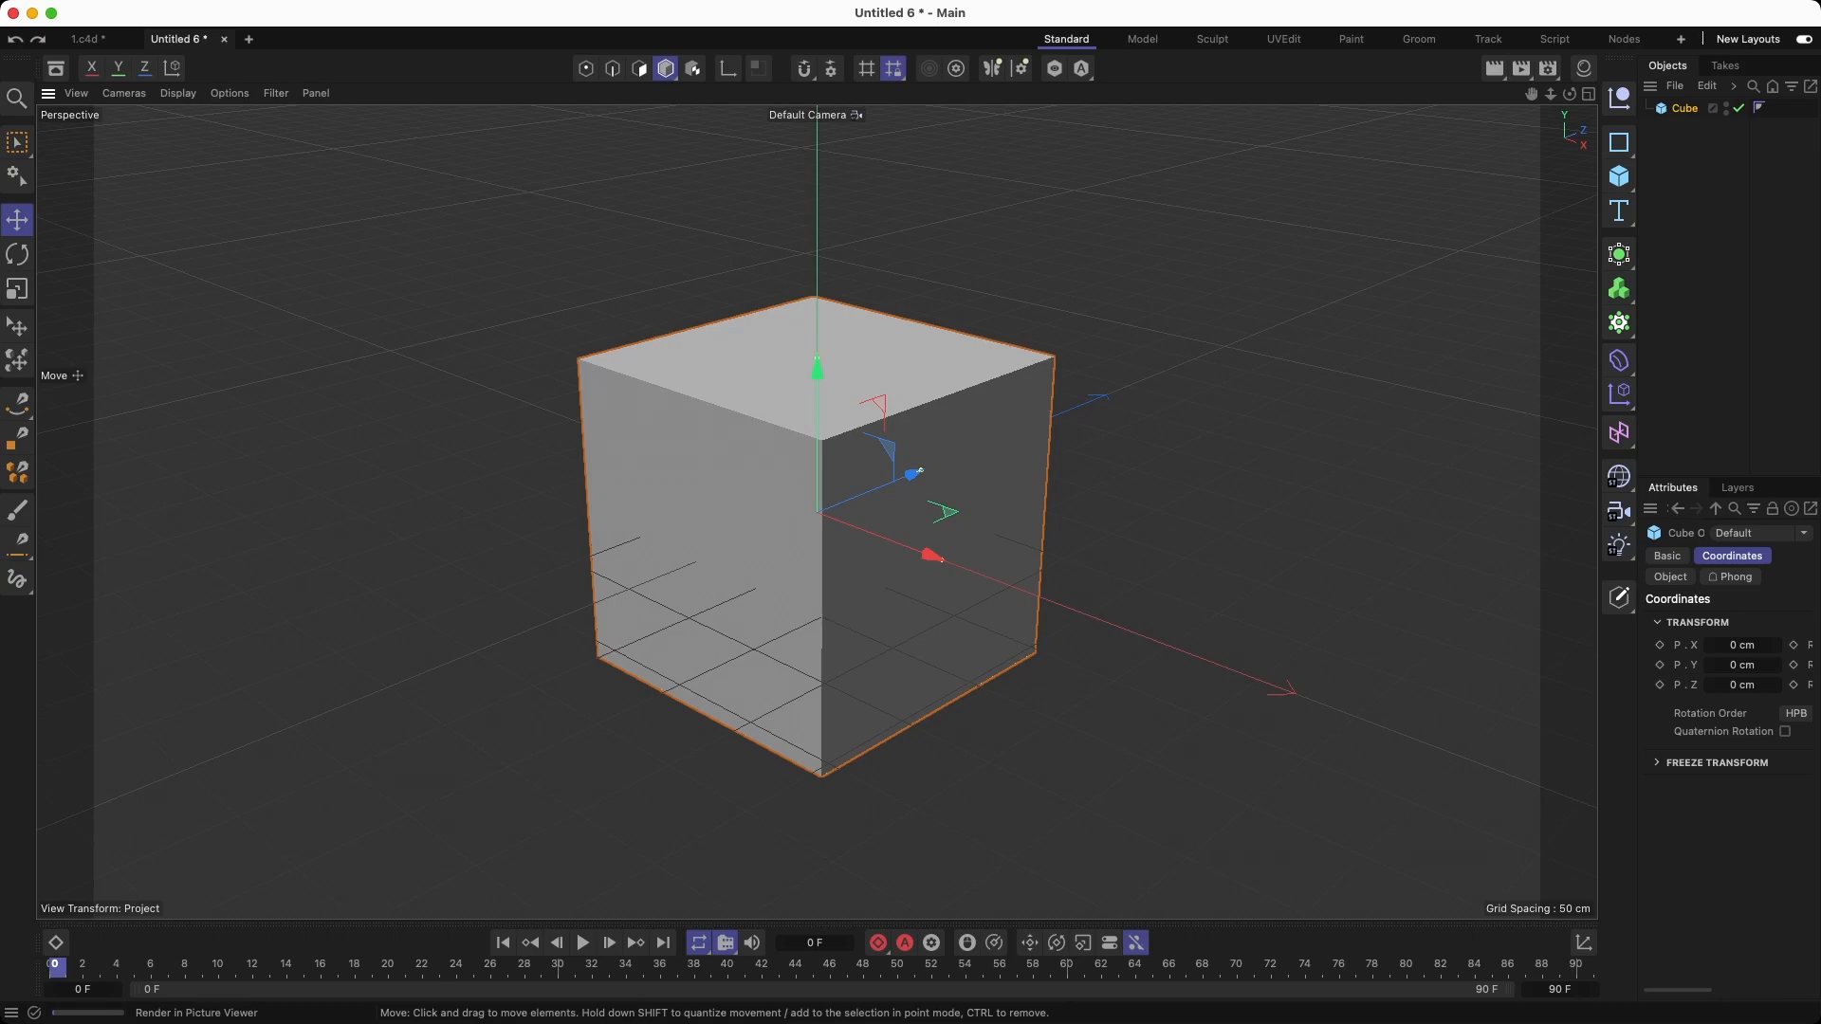
{"action": "left_click_drag", "start_coordinate": [919, 471], "coordinate": [934, 482], "text": "alt"}
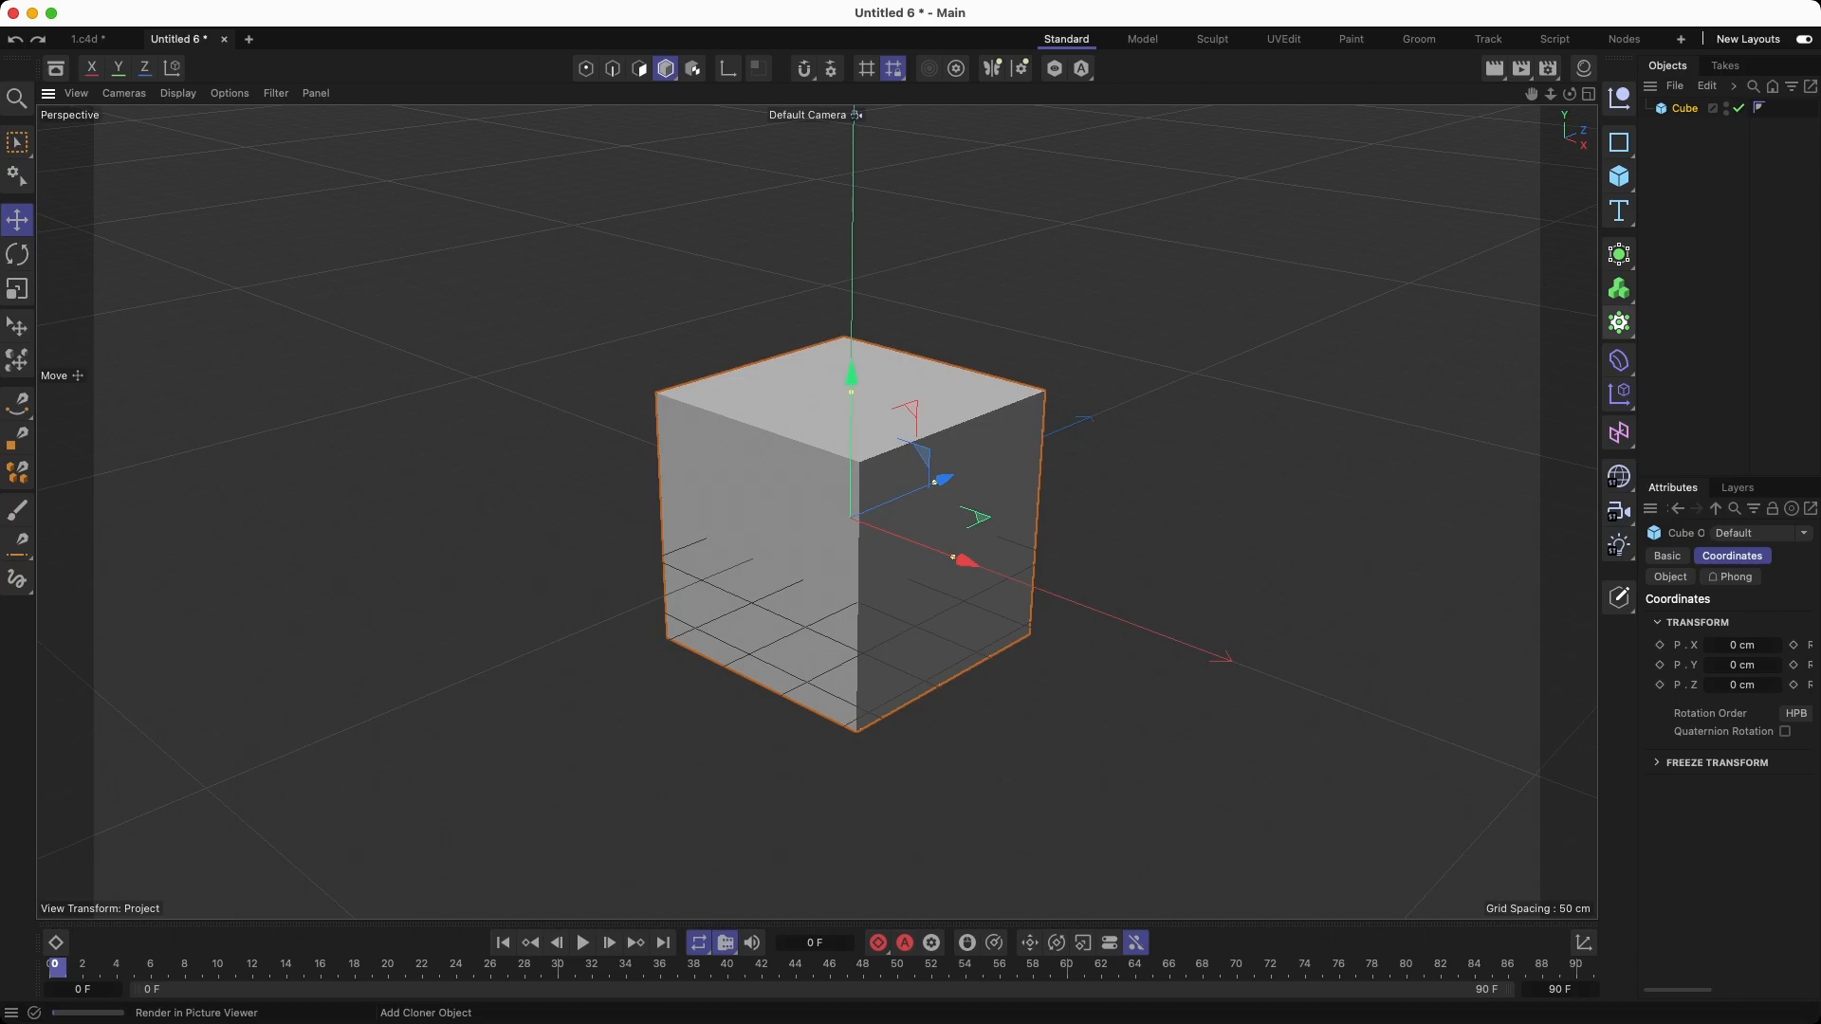
Add a PolyFX object as a child of the cube and undo its trial pitch rotation
{"action": "left_click", "coordinate": [1619, 322]}
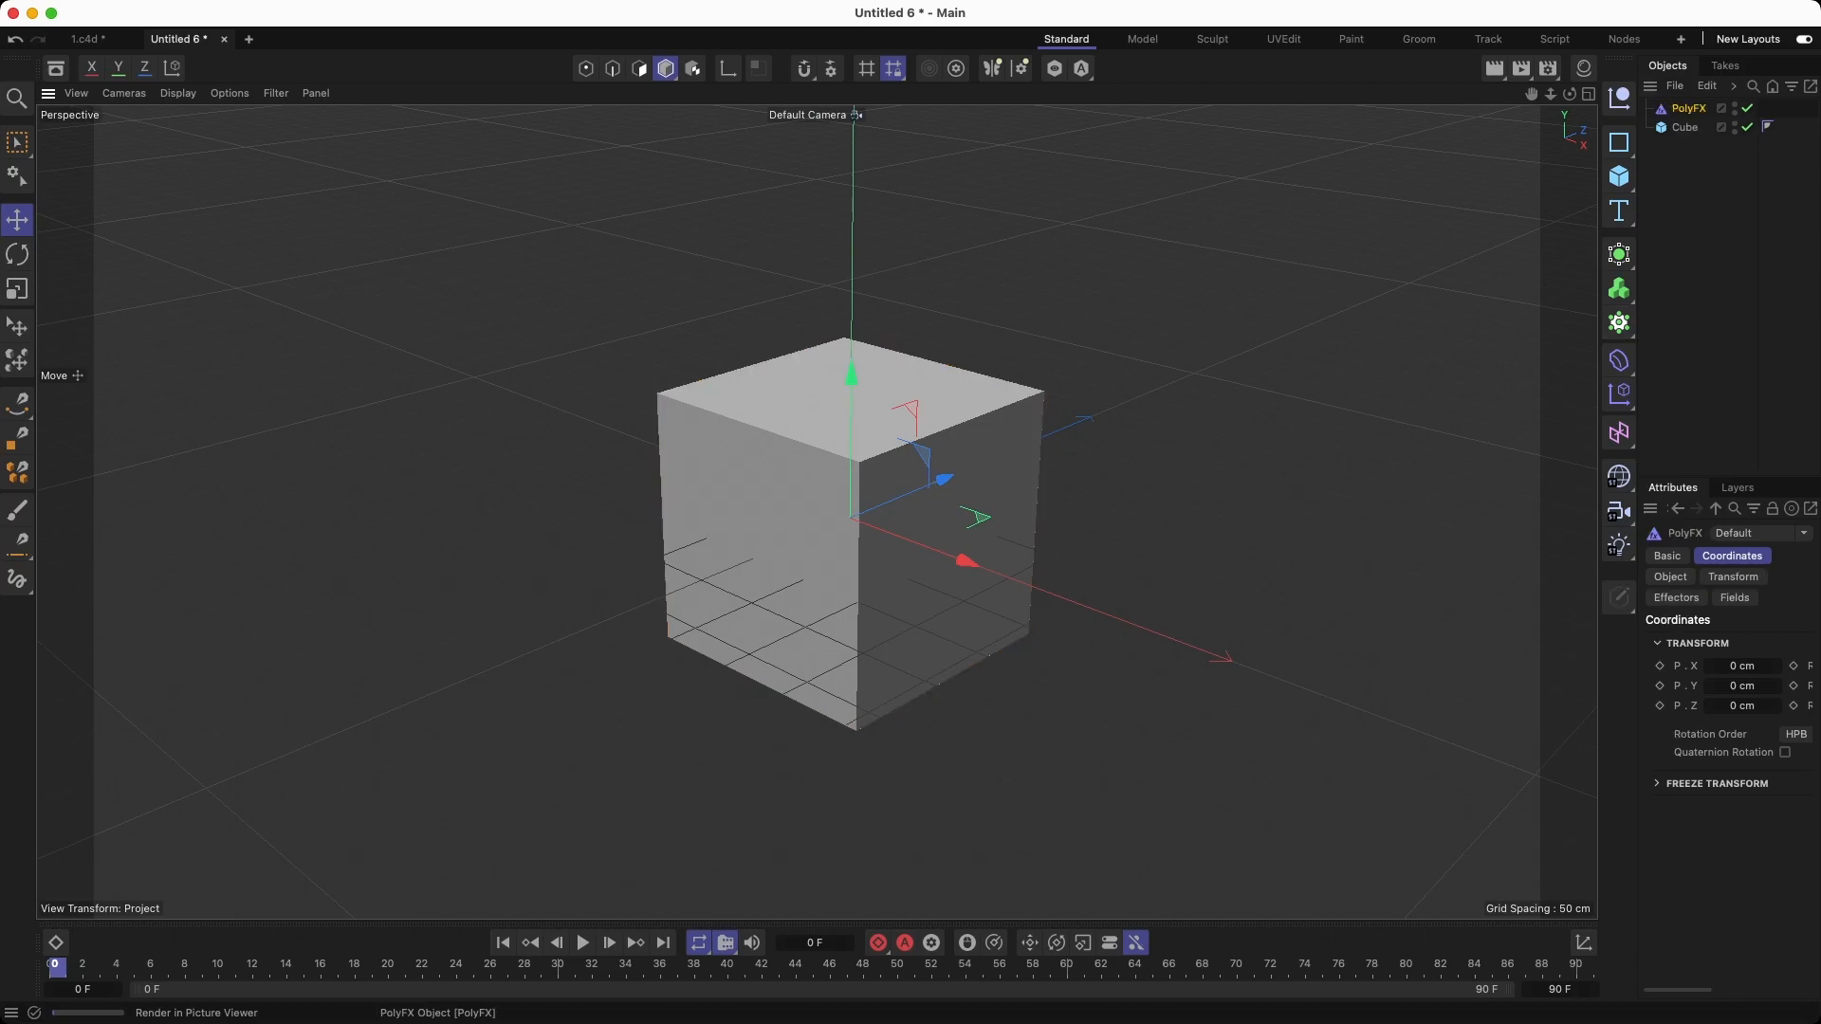
{"action": "left_click_drag", "start_coordinate": [1688, 109], "coordinate": [1685, 127]}
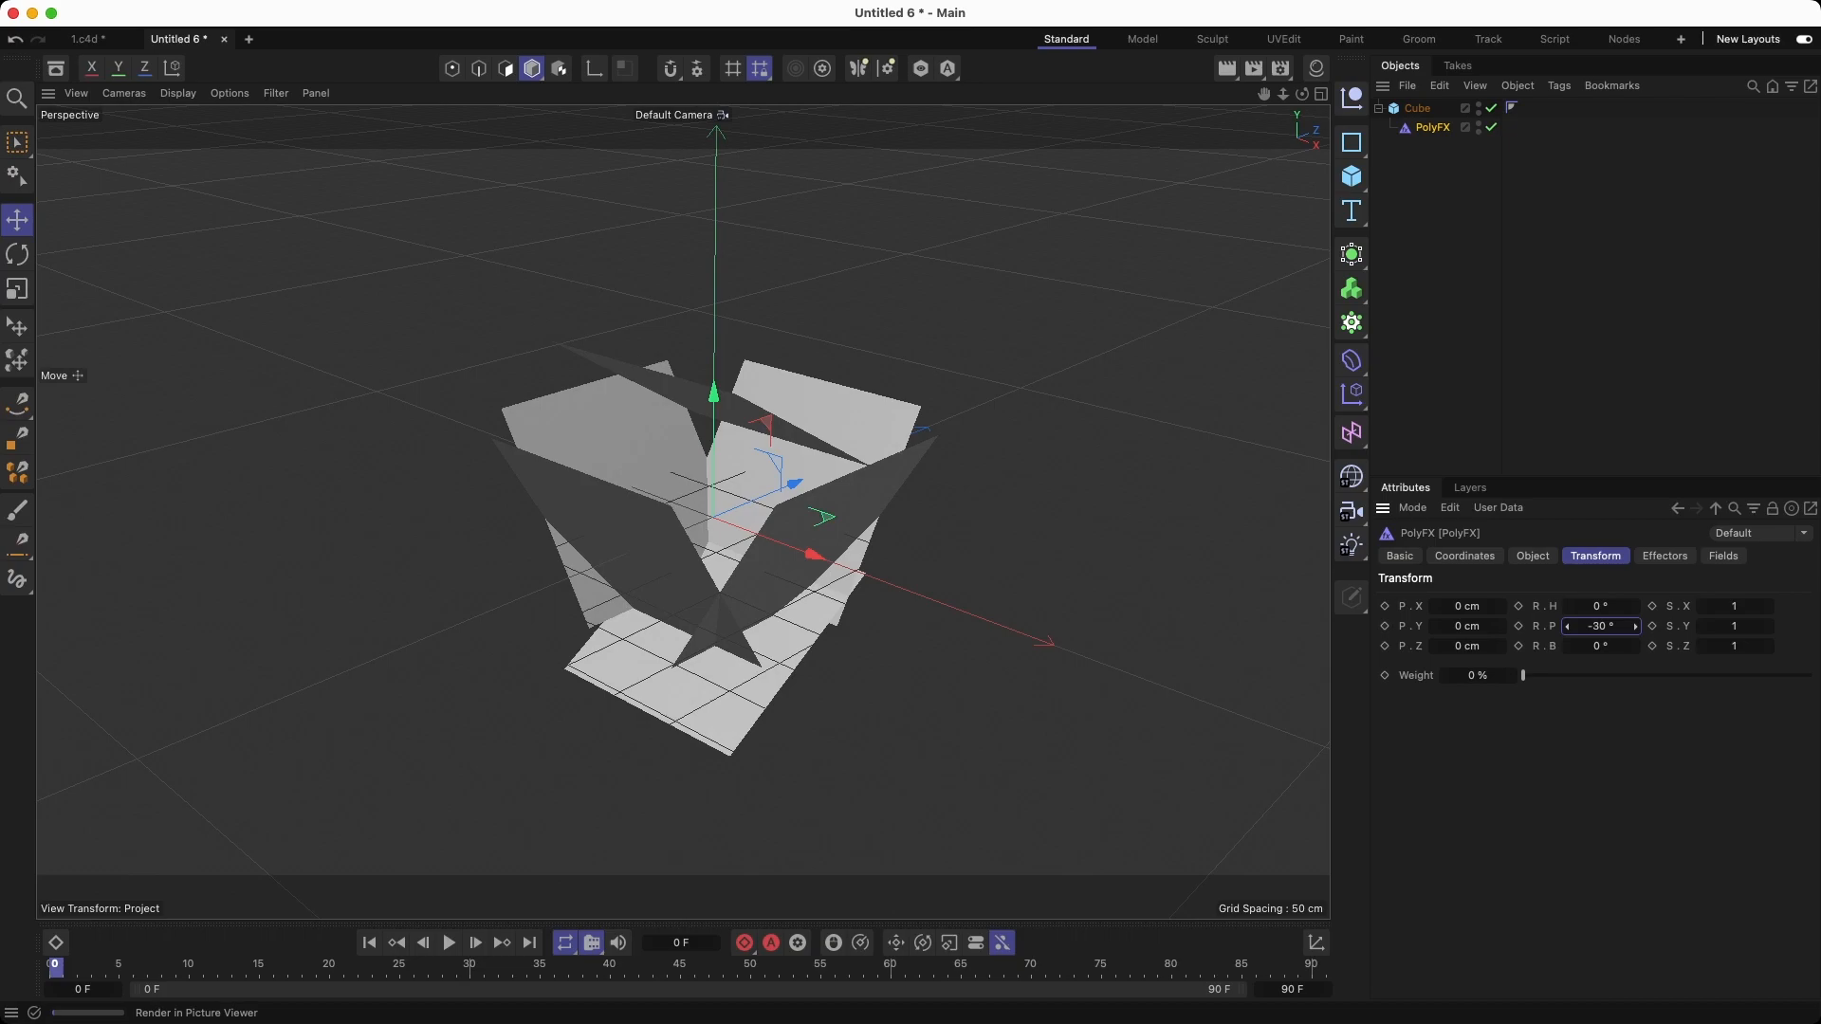
{"action": "key", "text": "super+z"}
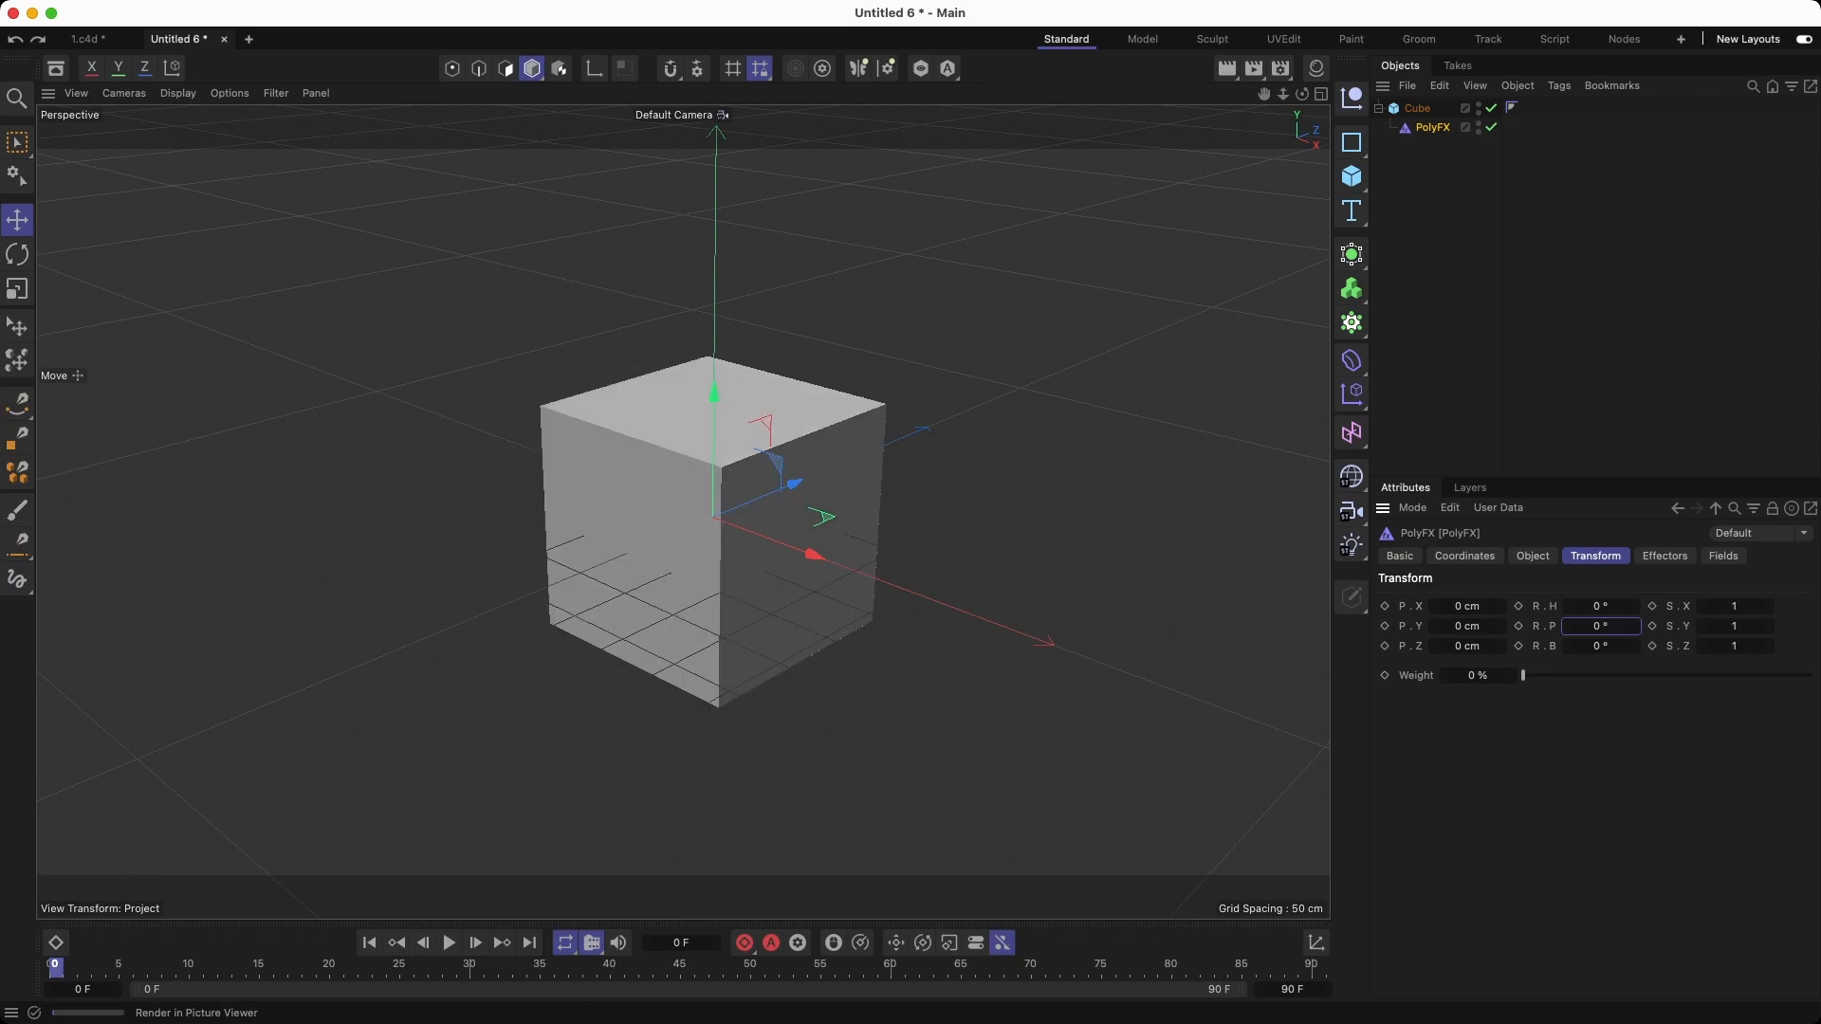
Set a 0° keyframe for the PolyFX pitch rotation (R . P) at frame 0 and move to frame 90
{"action": "left_click", "coordinate": [1432, 127]}
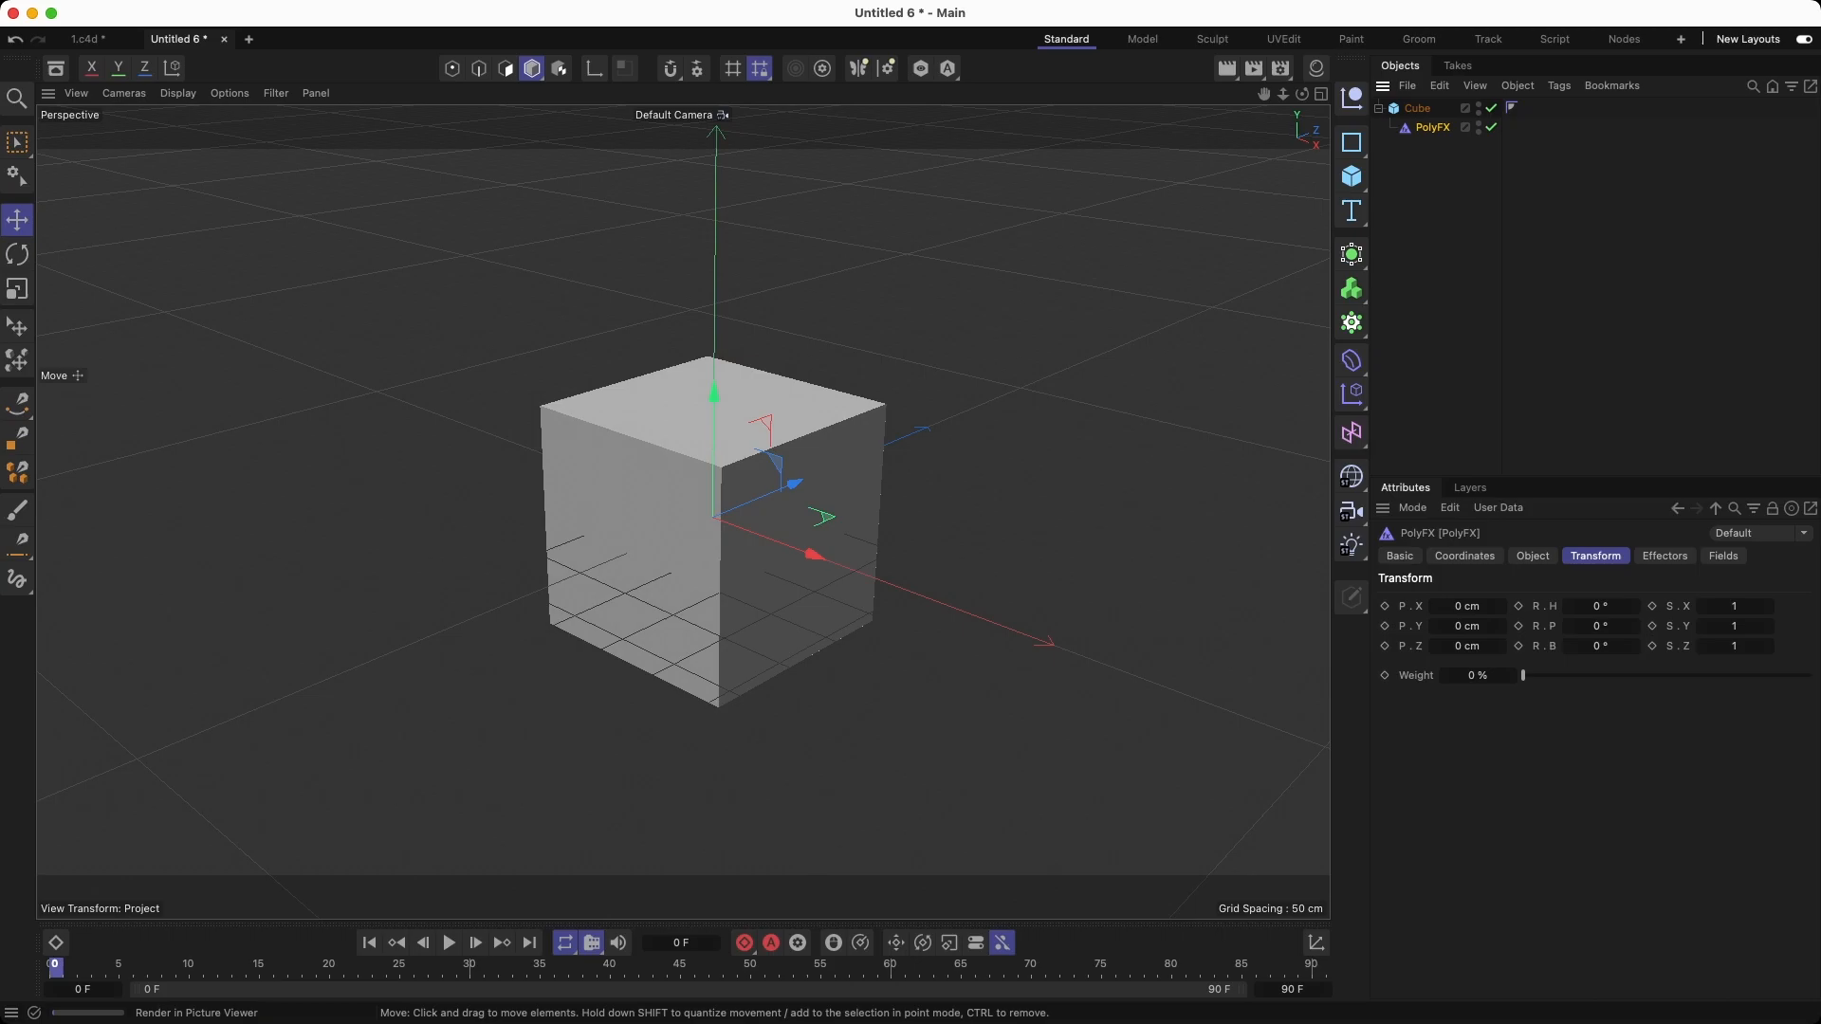
{"action": "left_click", "coordinate": [1518, 626]}
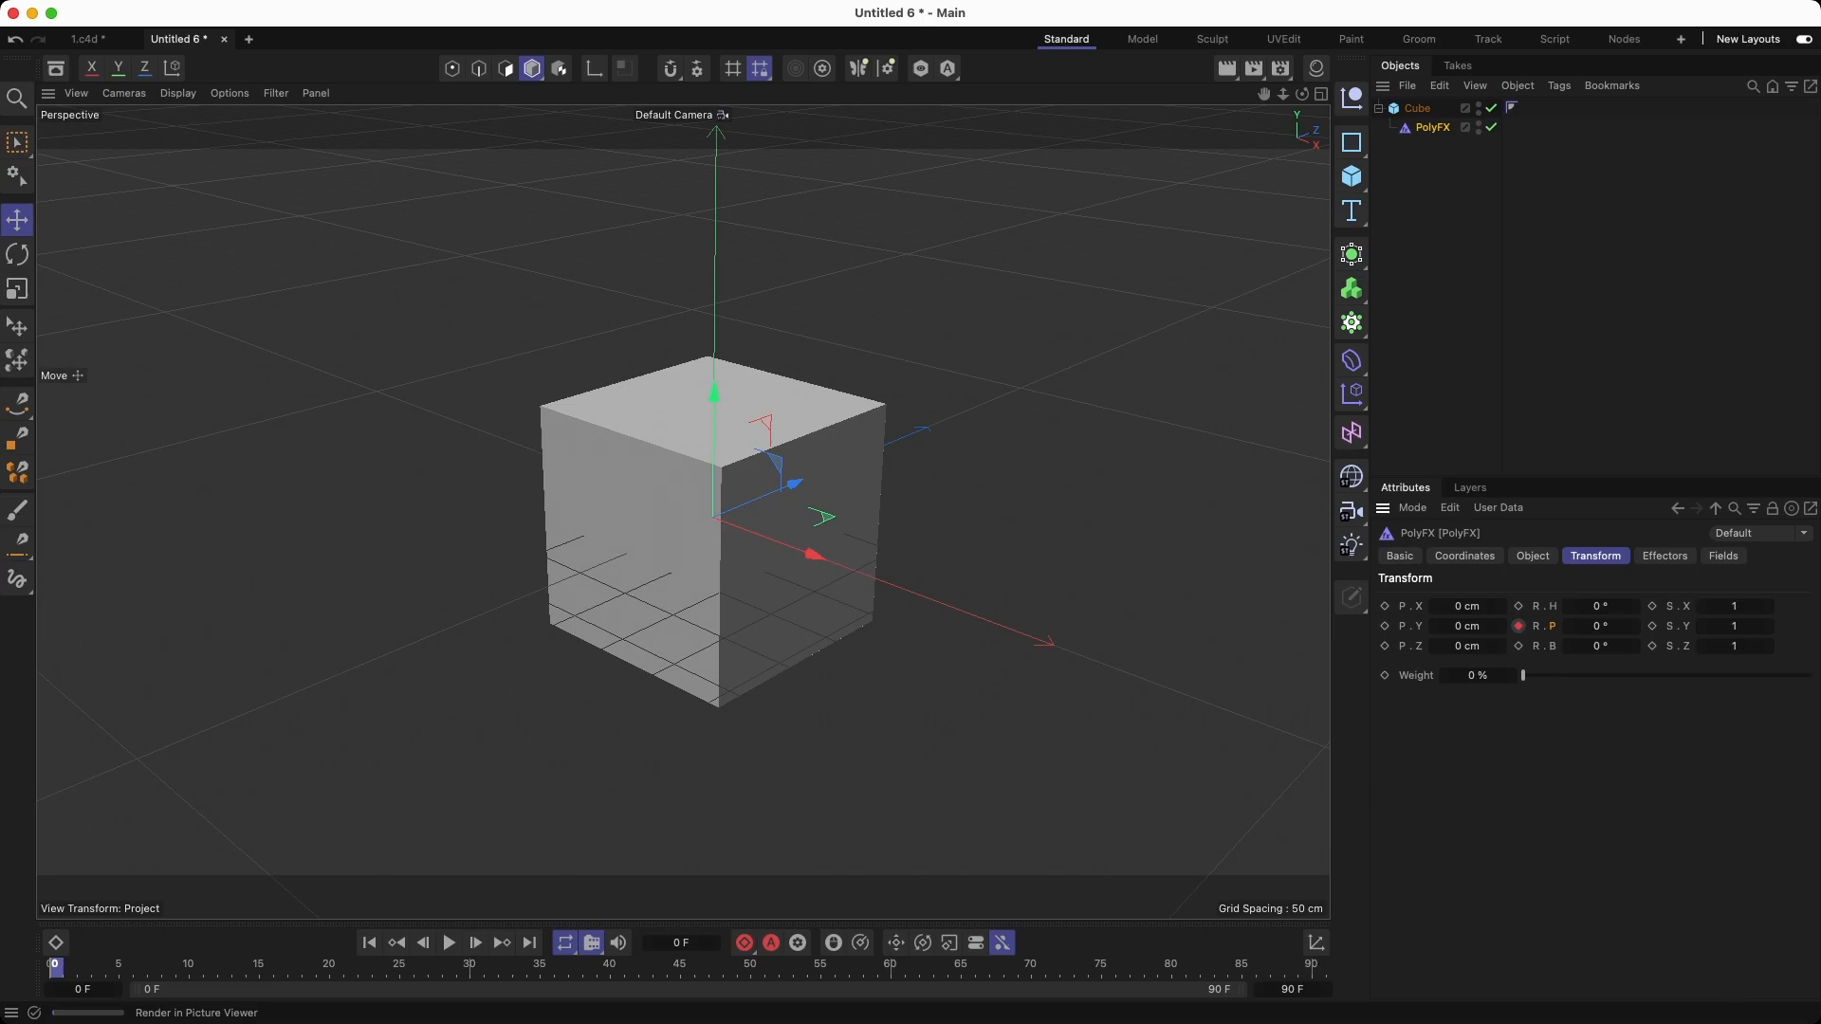
{"action": "key", "text": "shift+g"}
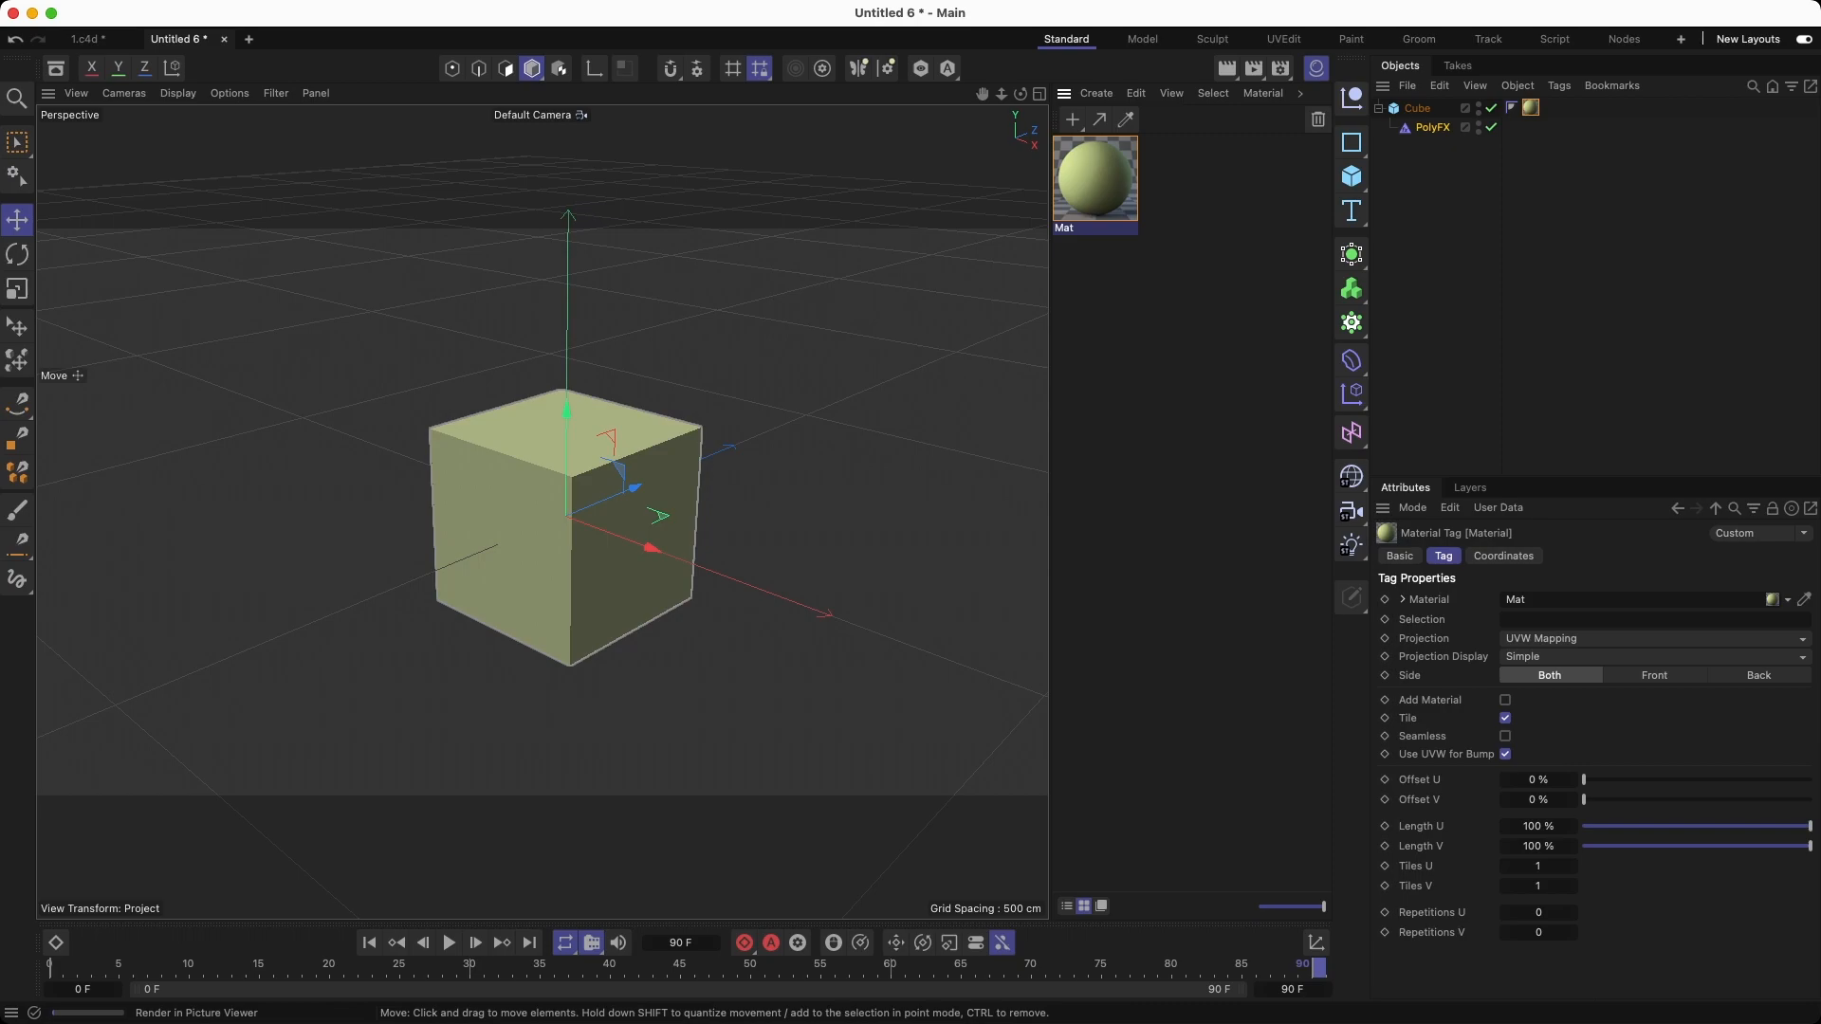
Add a floor beneath the cube and light the scene with a Physical Sky
{"action": "left_click", "coordinate": [1352, 476]}
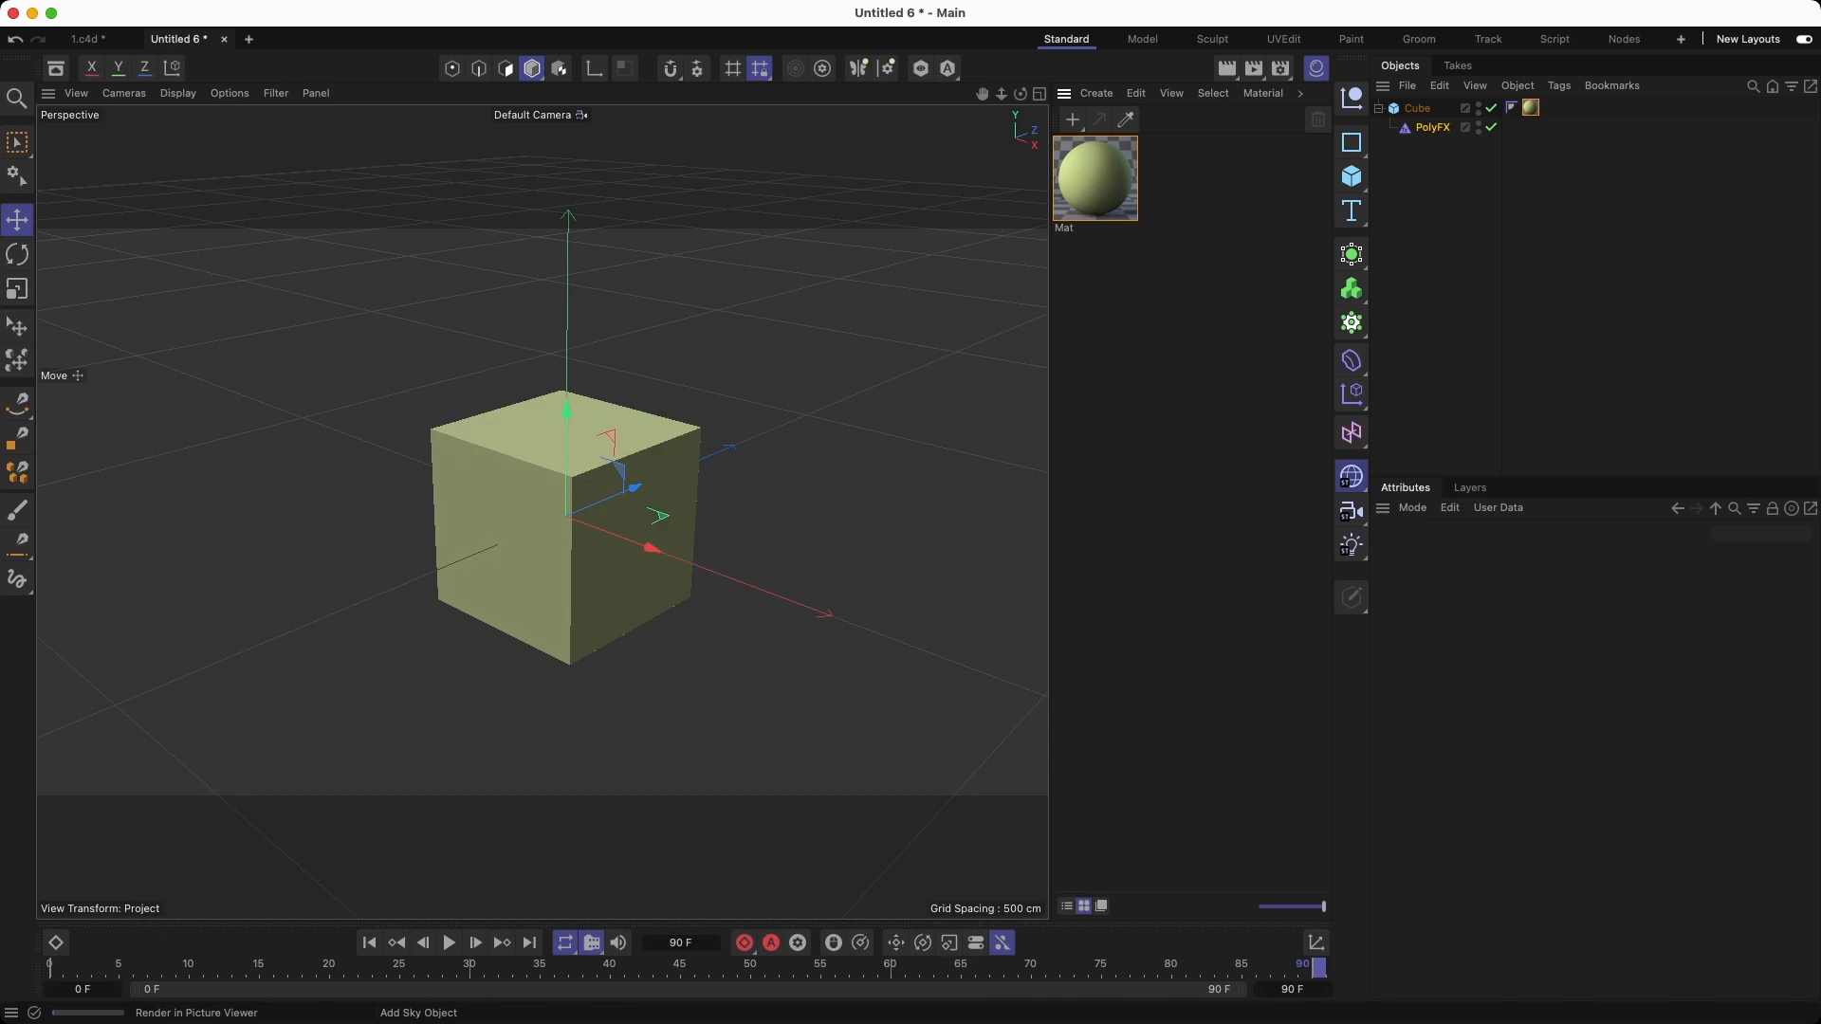
{"action": "left_click", "coordinate": [1366, 495]}
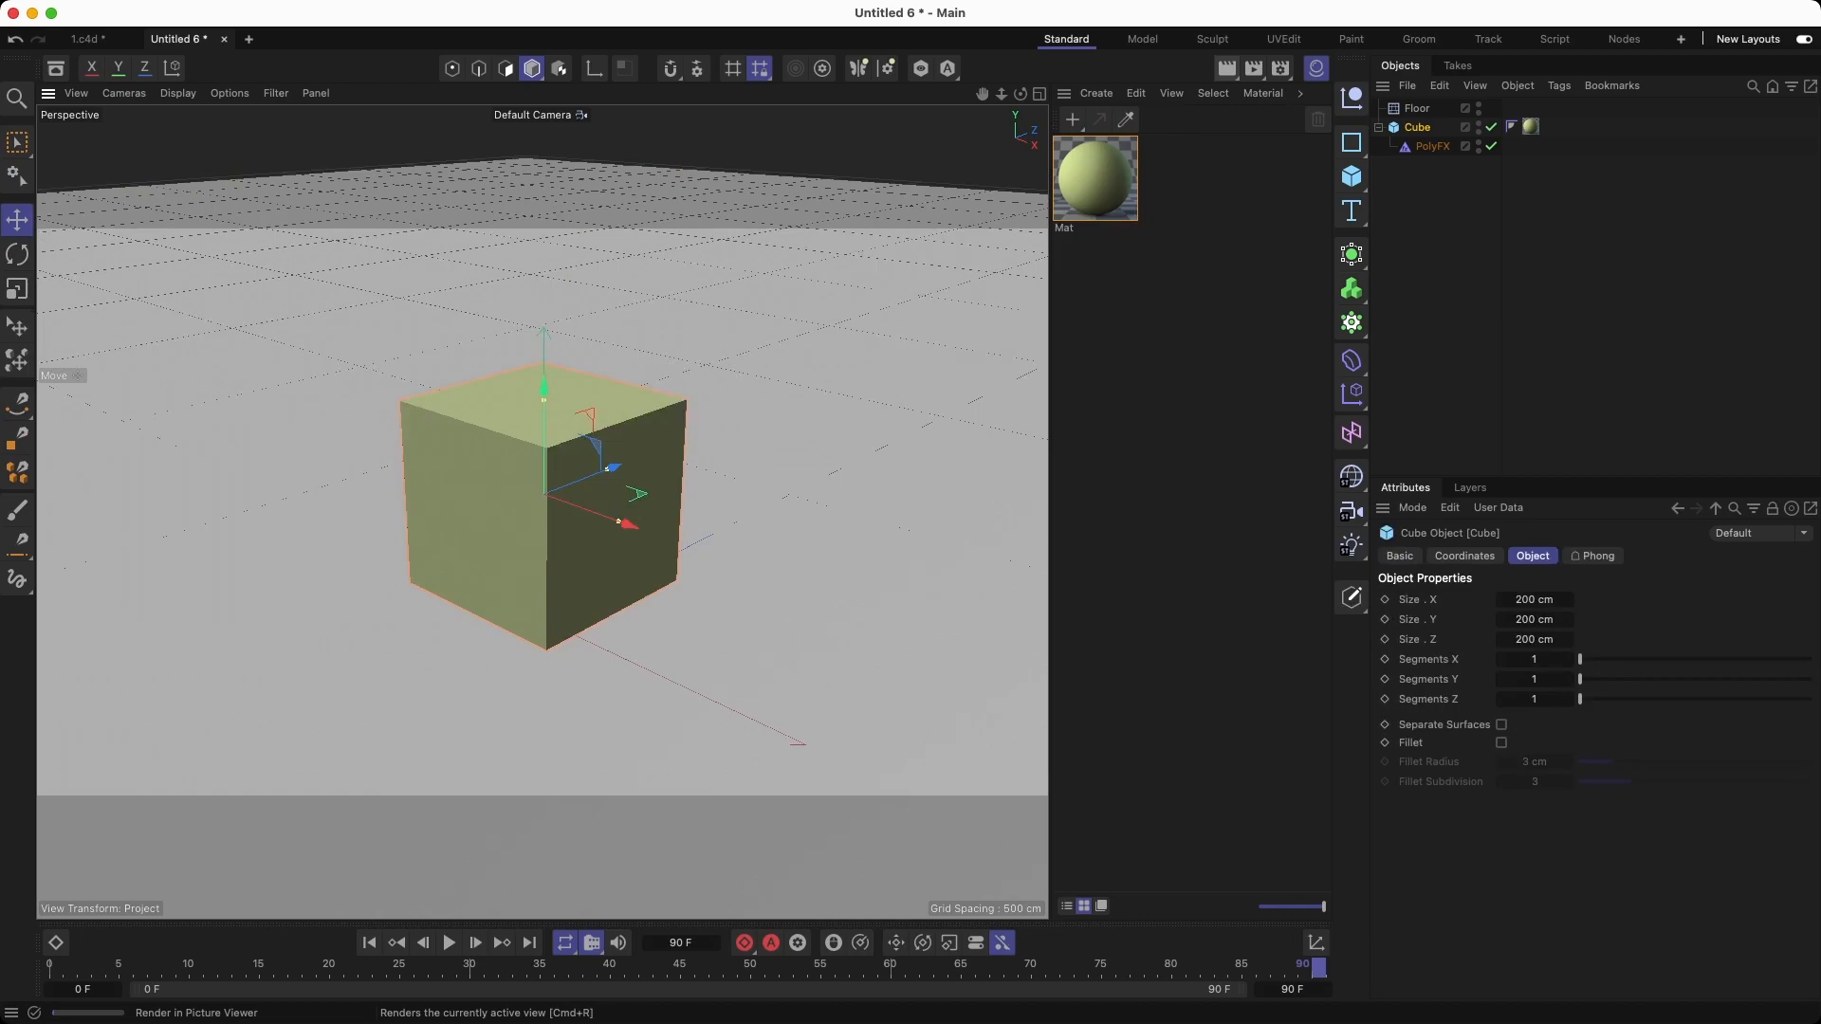
{"action": "left_click", "coordinate": [1352, 546]}
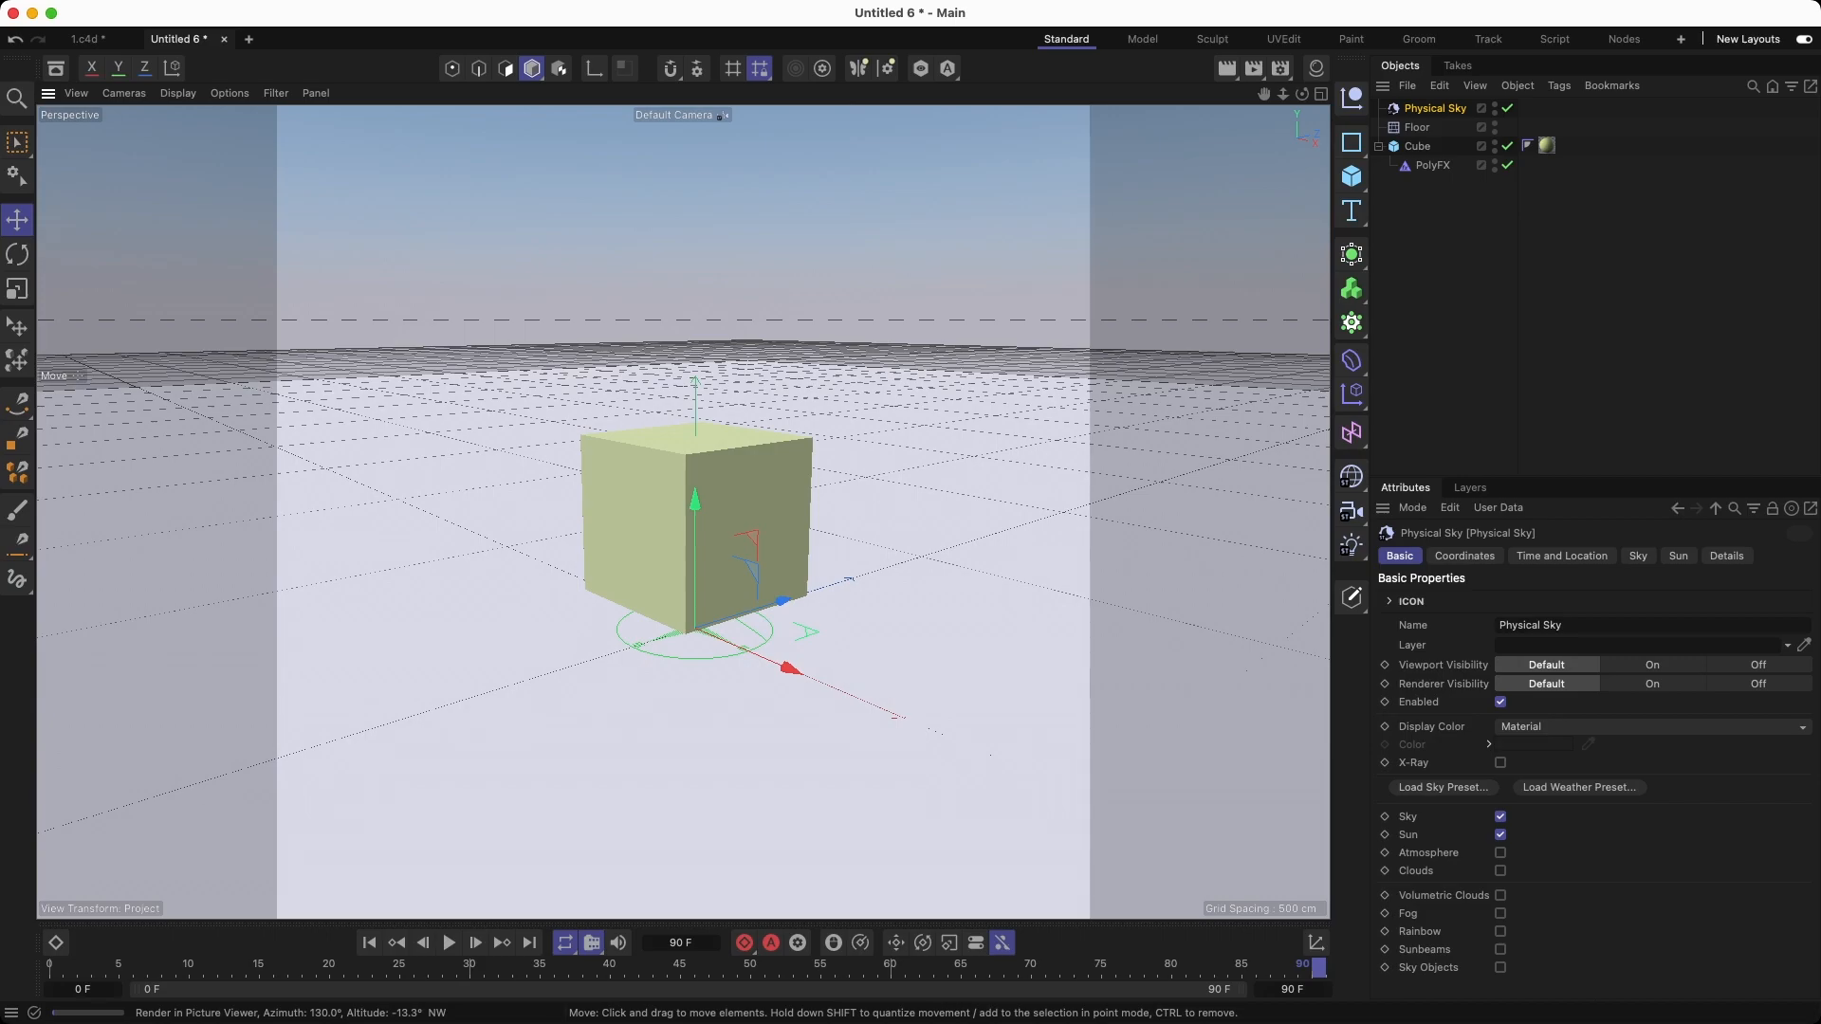
{"action": "scroll", "coordinate": [690, 634], "scroll_direction": "up", "scroll_amount": 3}
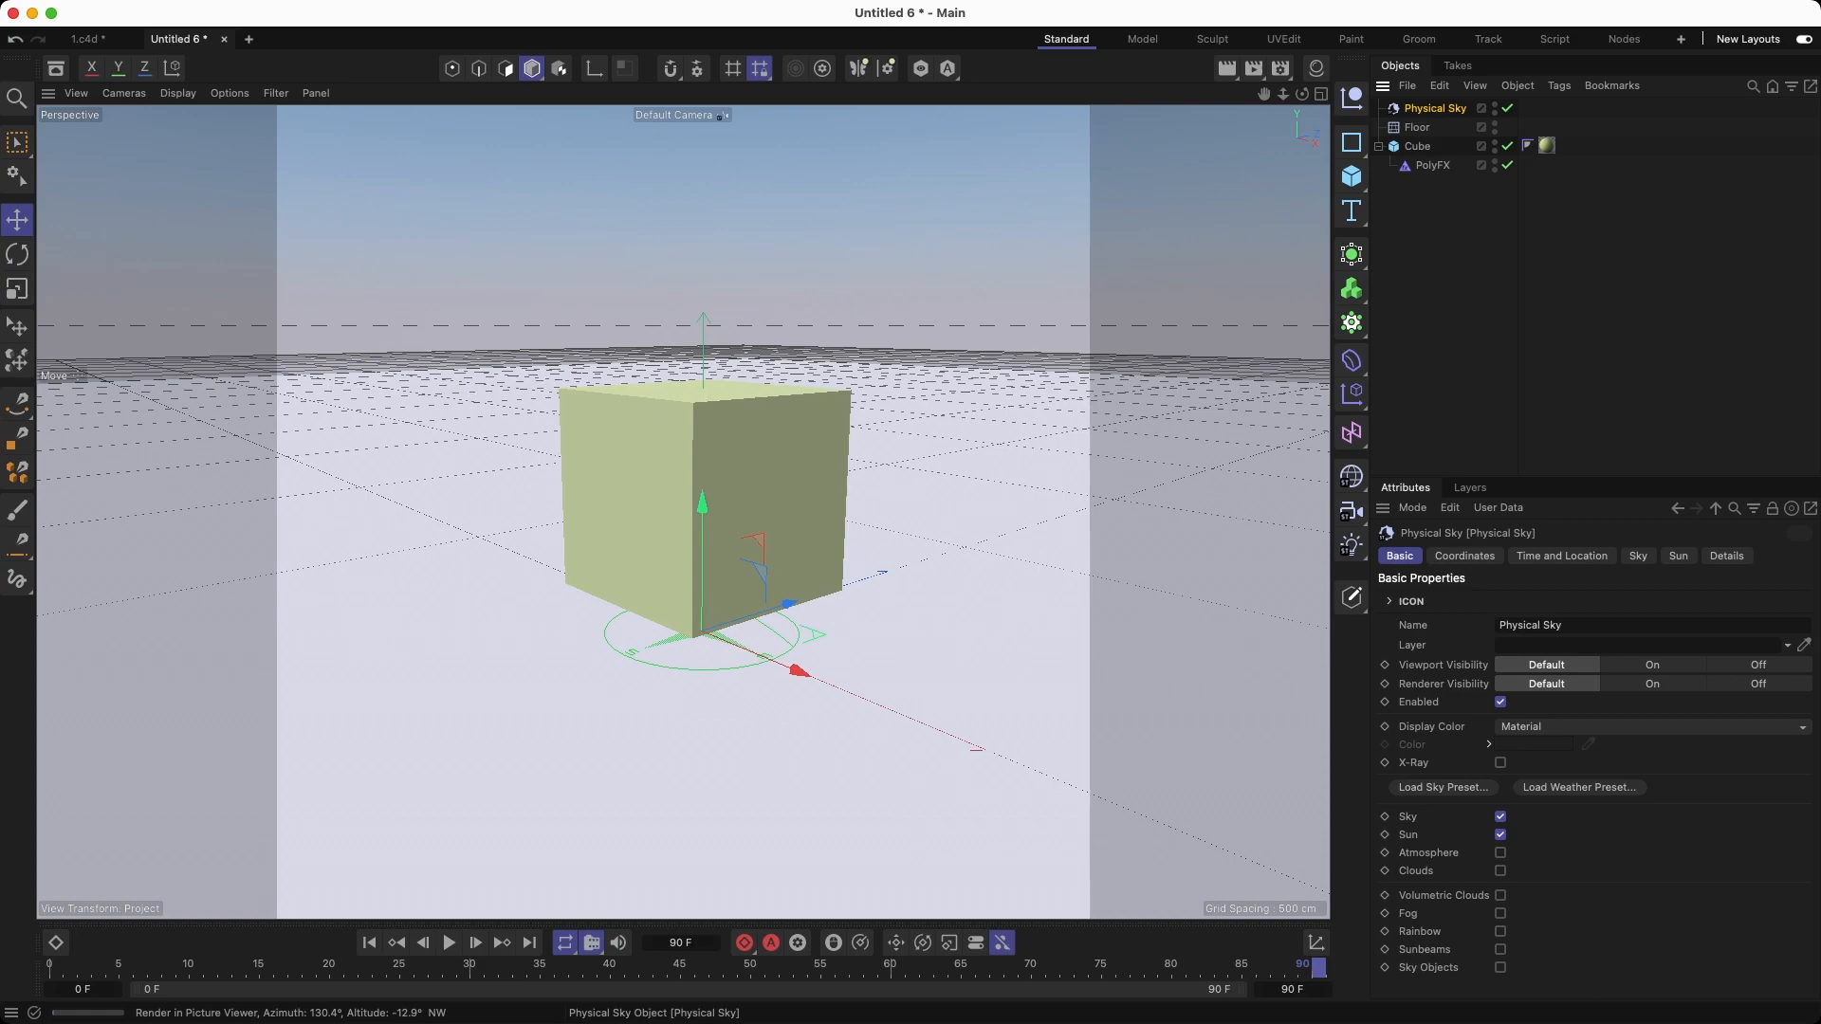
{"action": "key", "text": "super+z"}
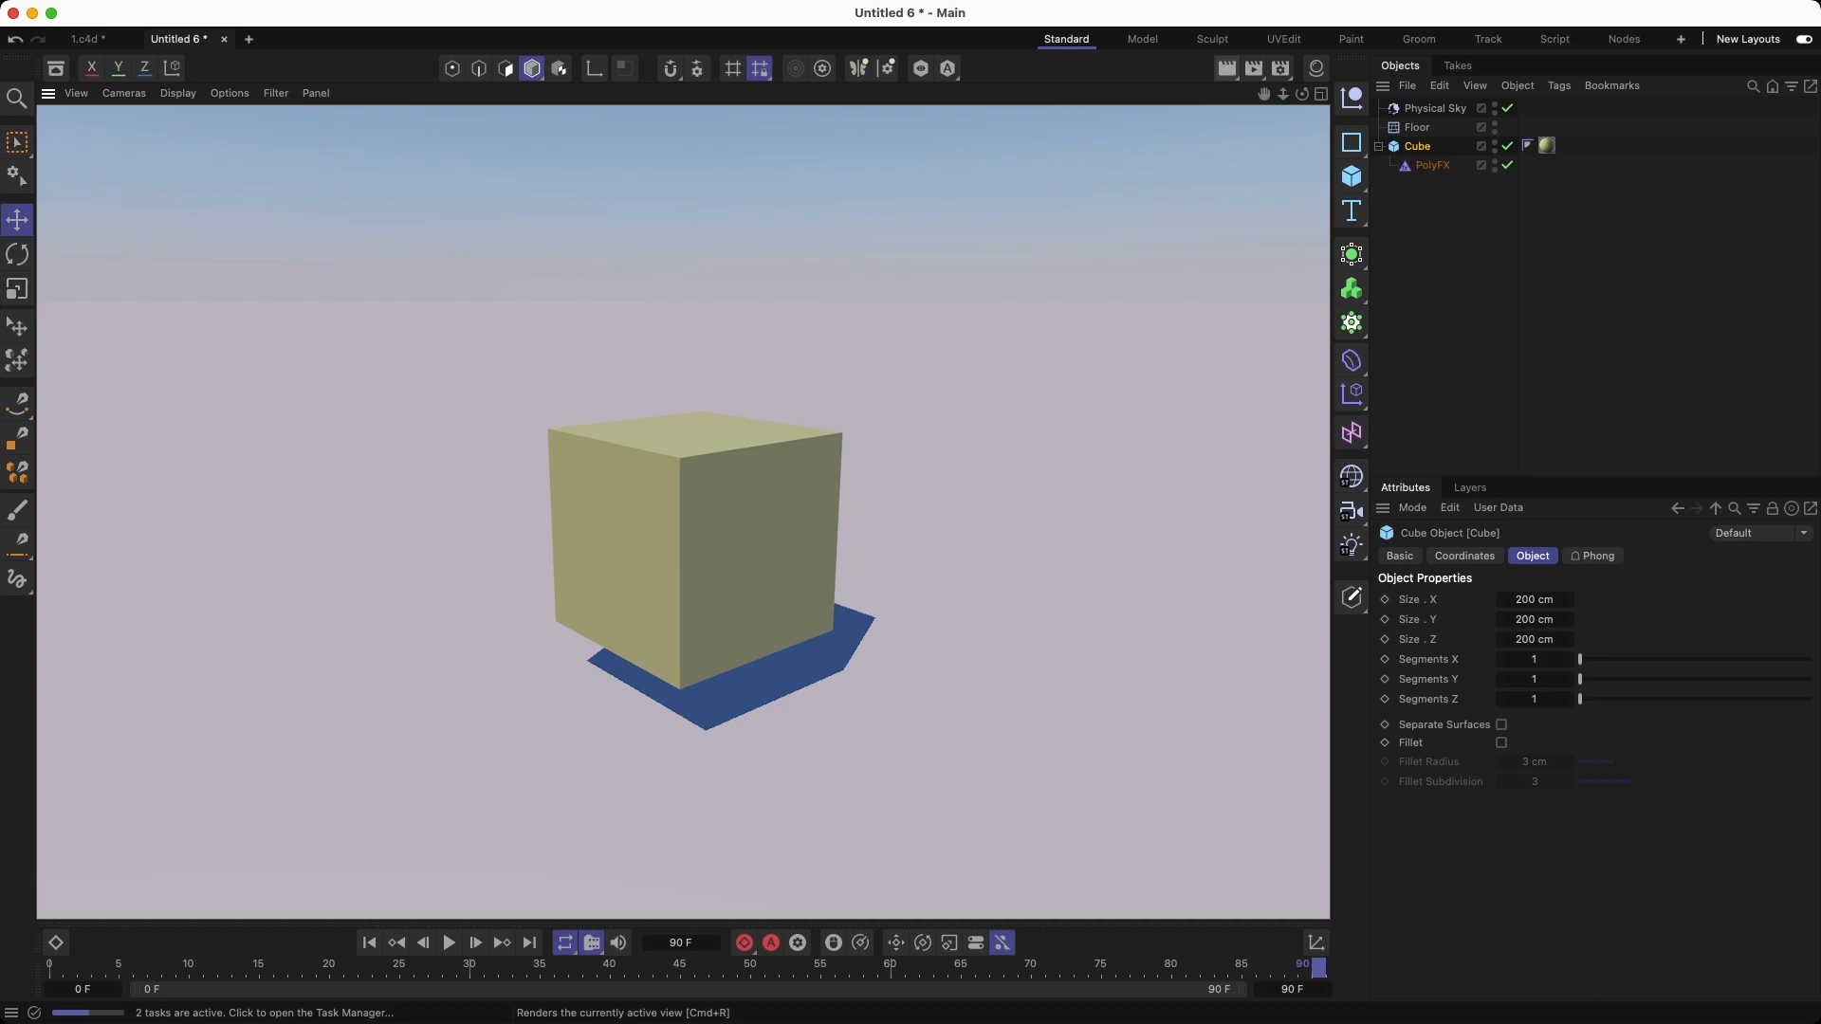
Add a sphere with a radius of about 36.93 cm inside the opened cube
{"action": "left_click", "coordinate": [1486, 275]}
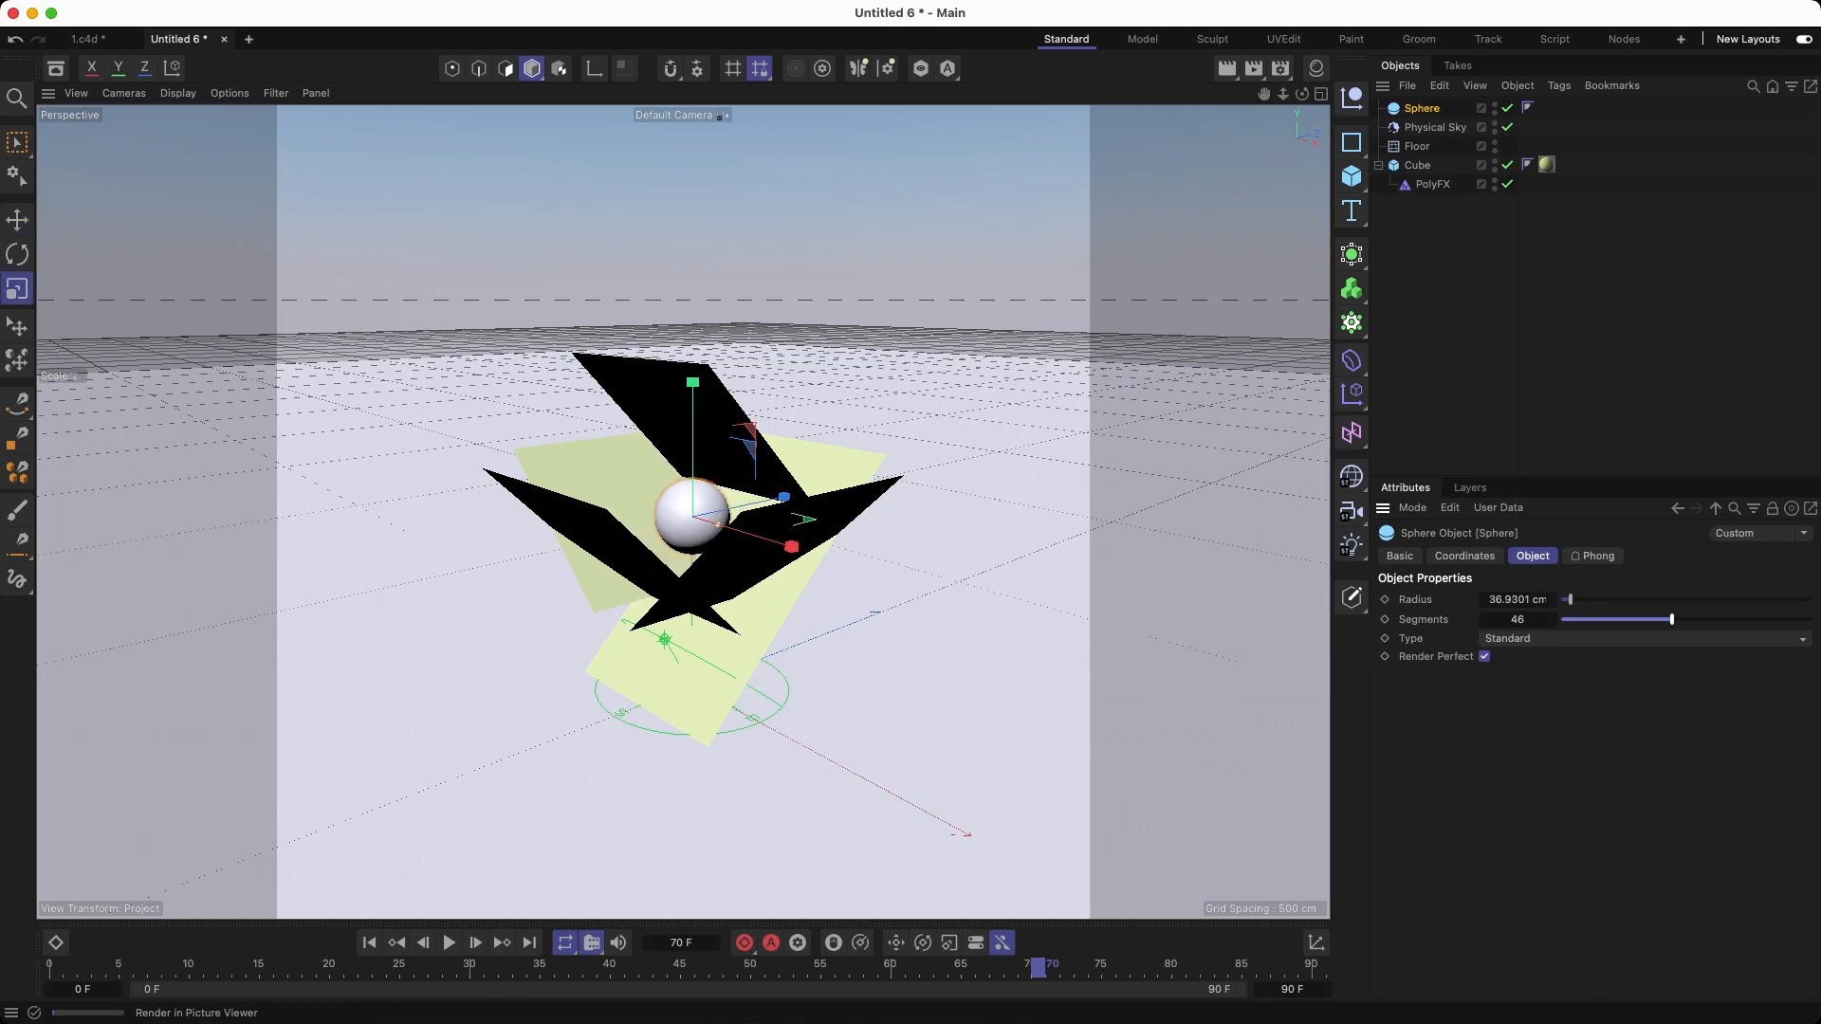
{"action": "left_click_drag", "start_coordinate": [1670, 619], "coordinate": [1696, 619]}
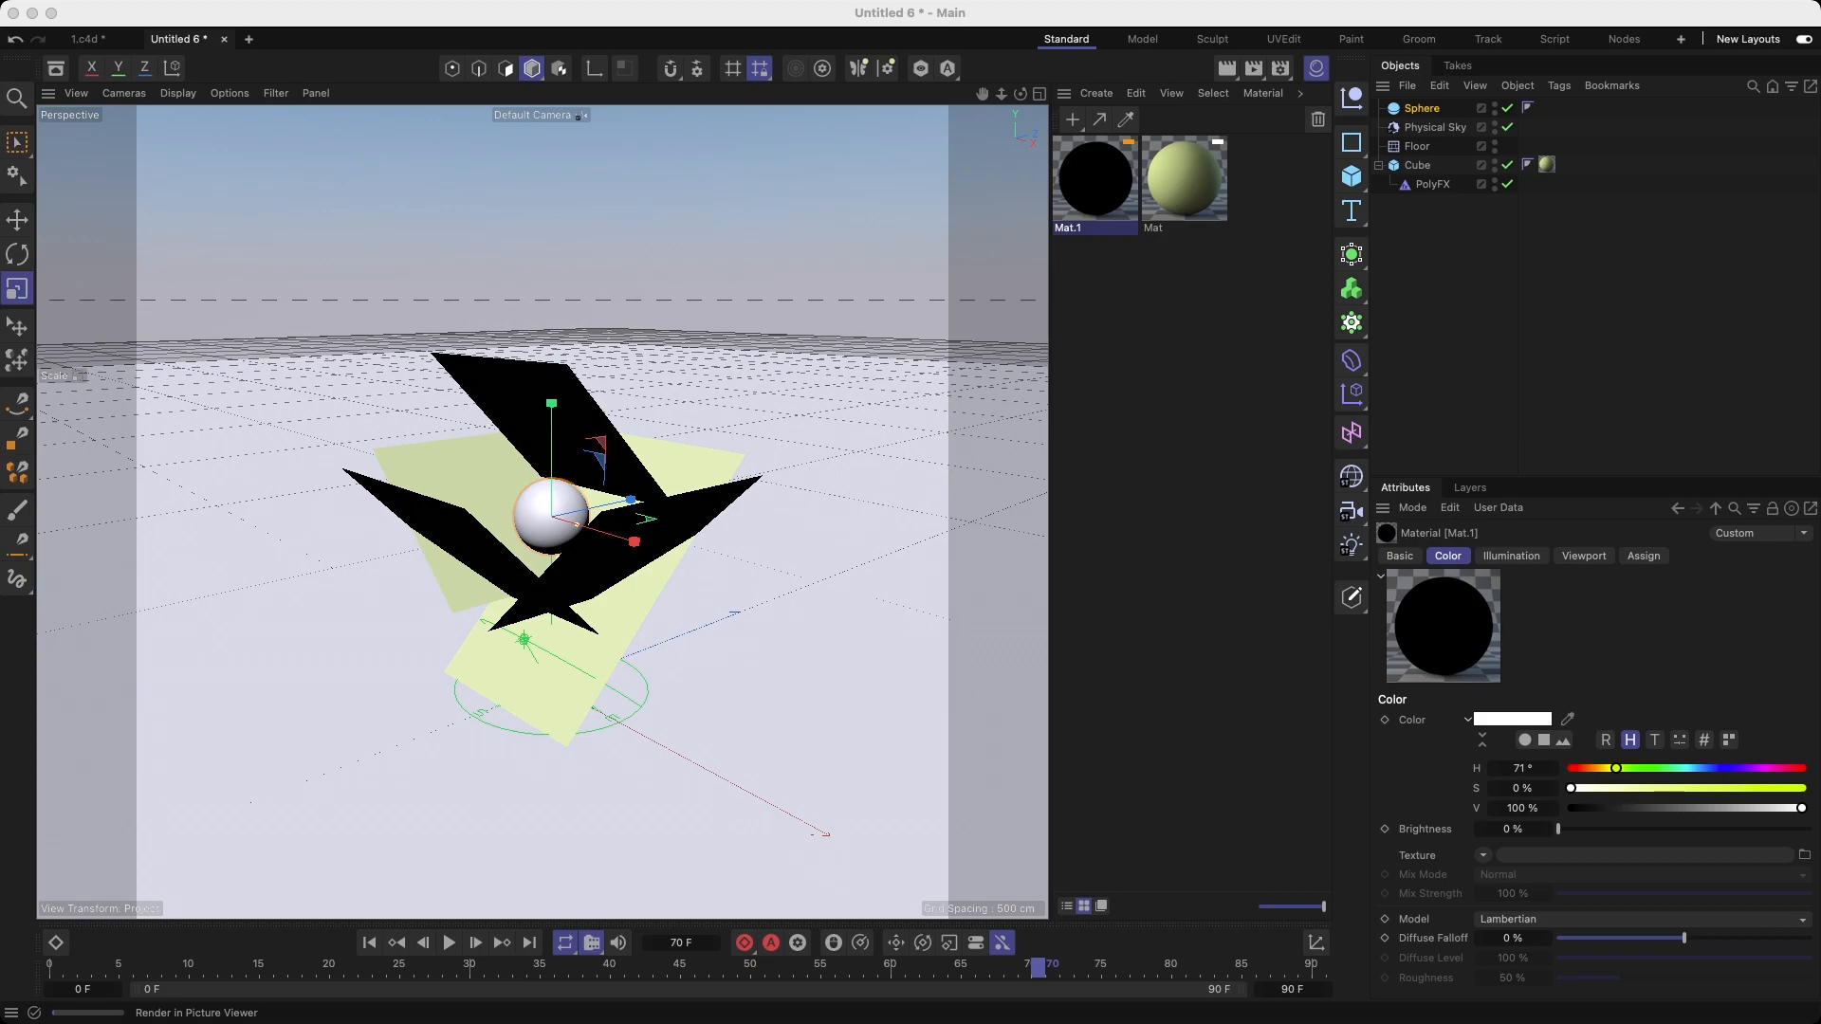
Give the sphere a white material with only Luminance and Glow enabled, and render the view to check it
{"action": "key", "text": "super+z"}
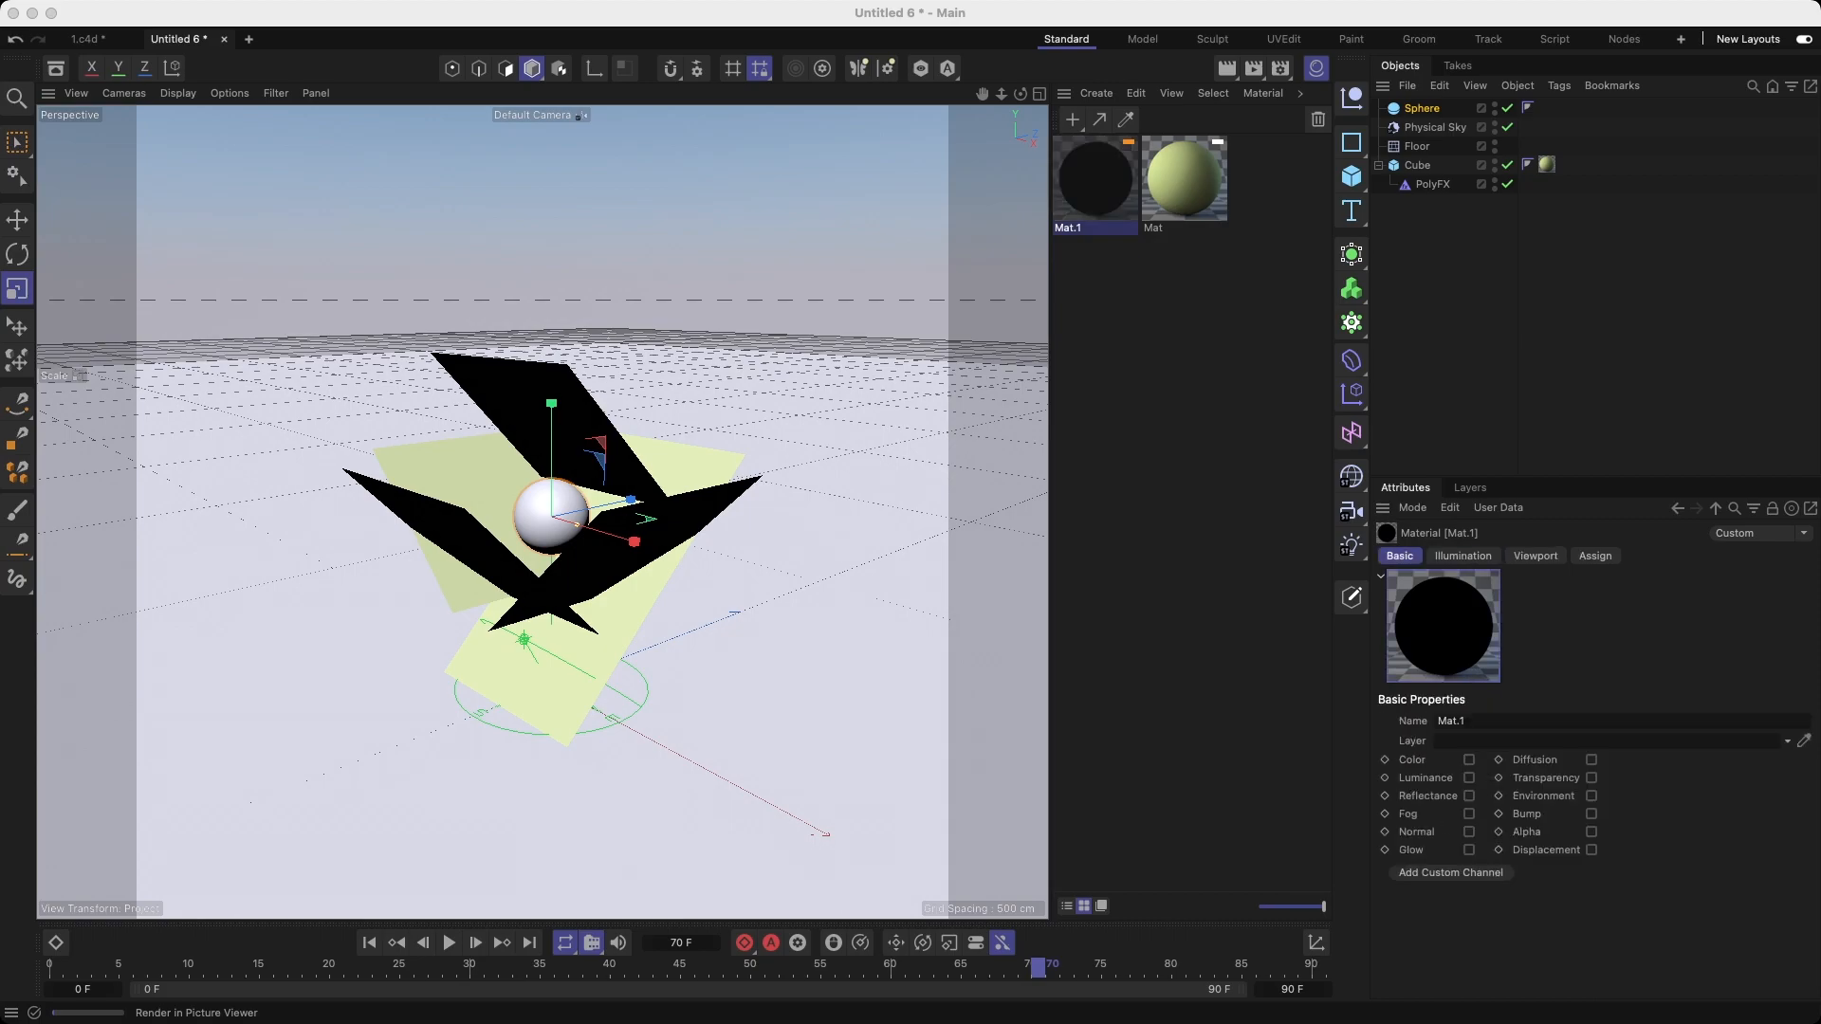
{"action": "key", "text": "super+z"}
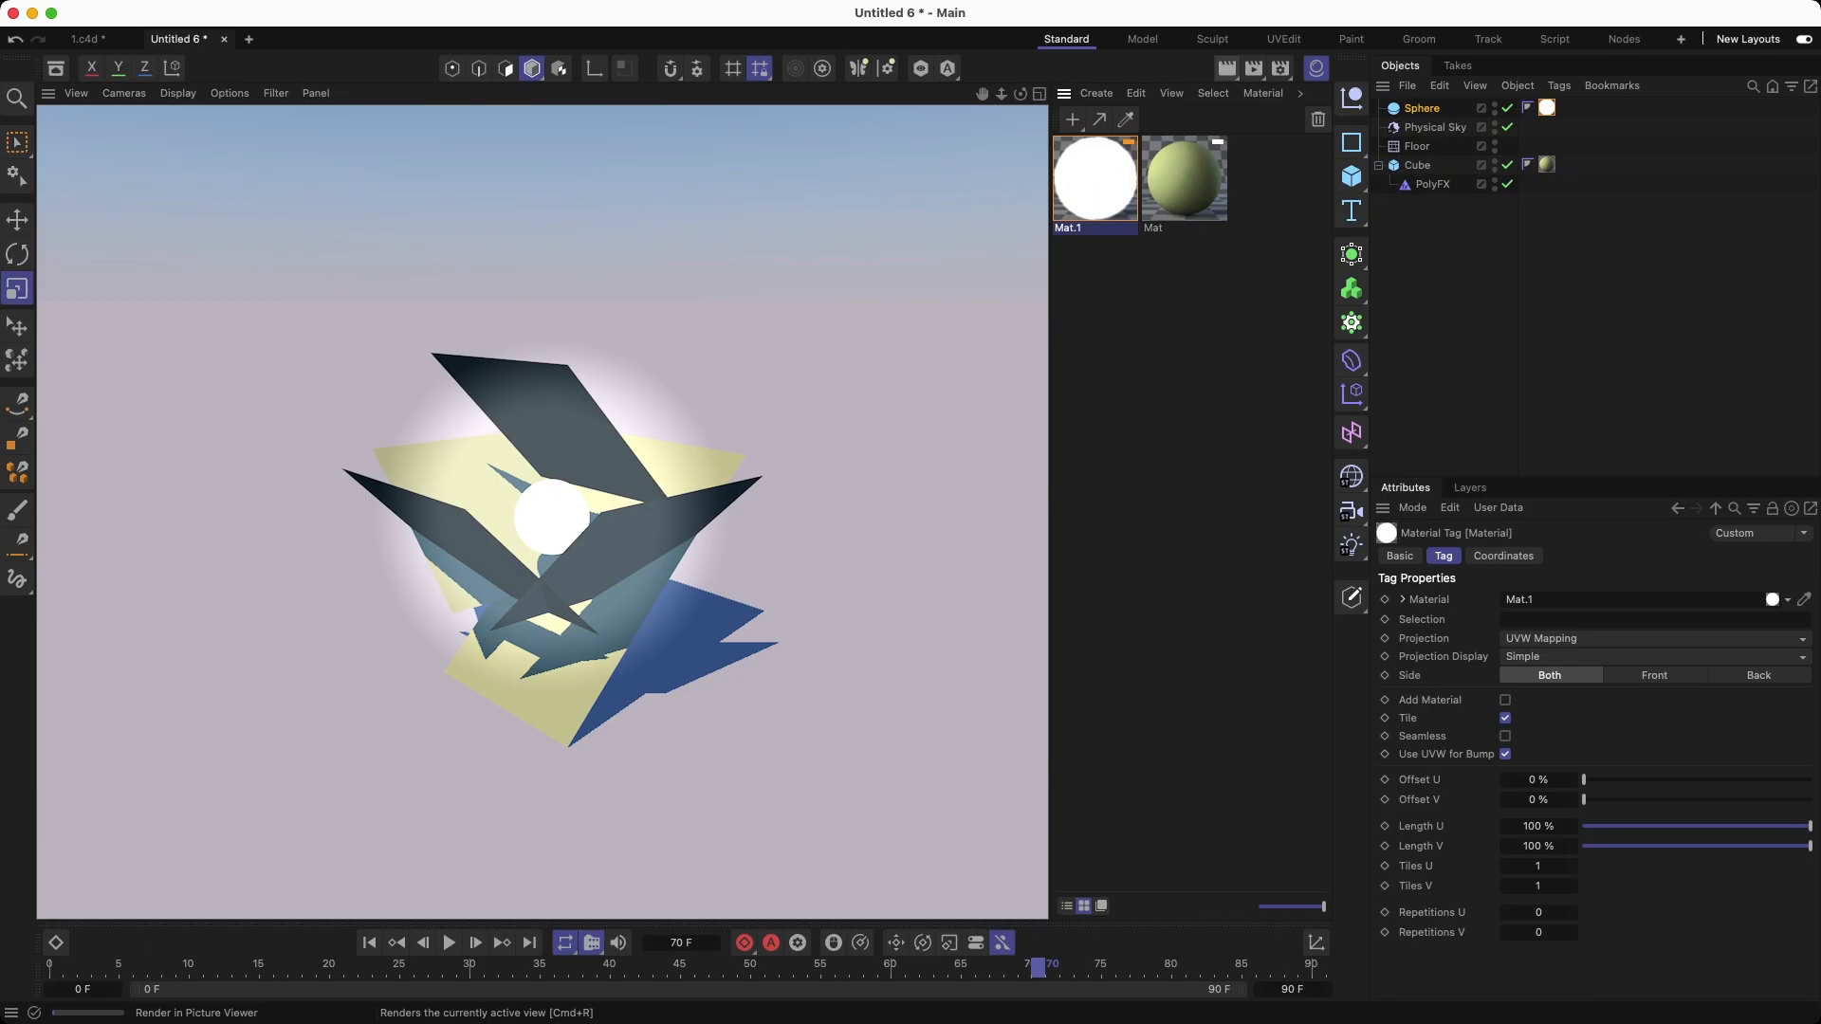
{"action": "double_click", "coordinate": [1095, 179]}
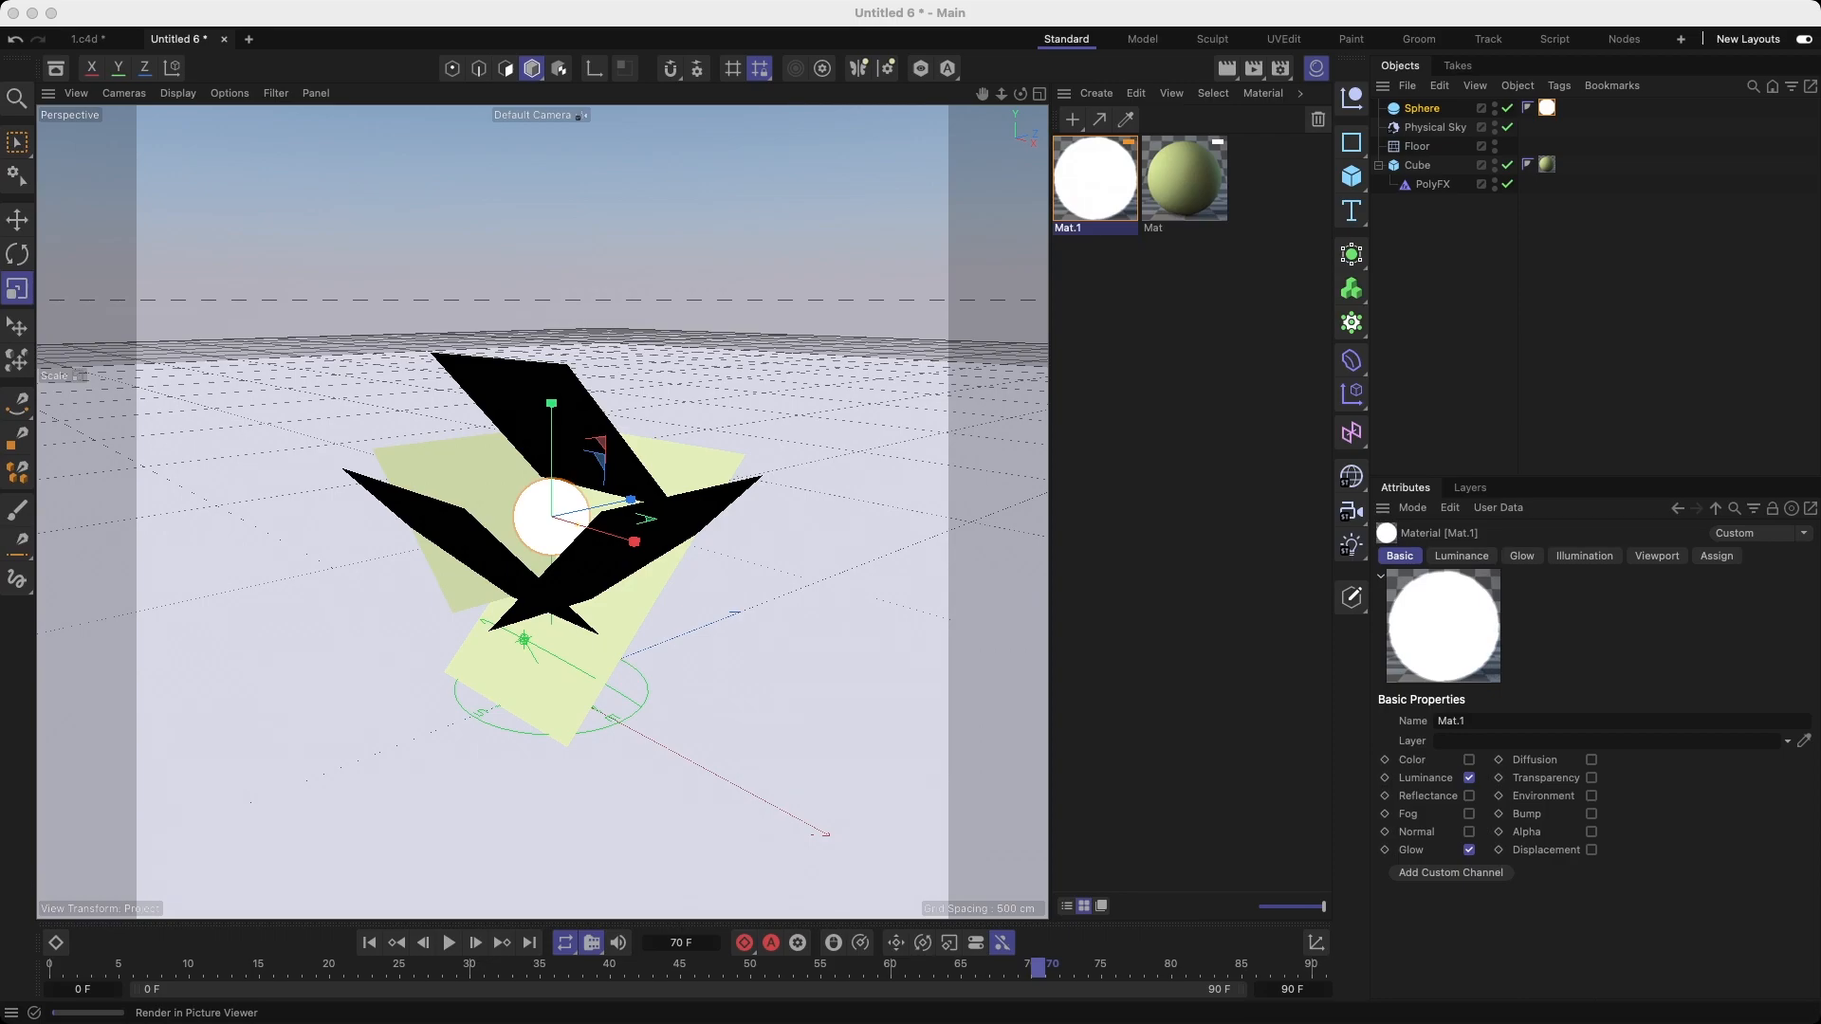
{"action": "key", "text": "super+r"}
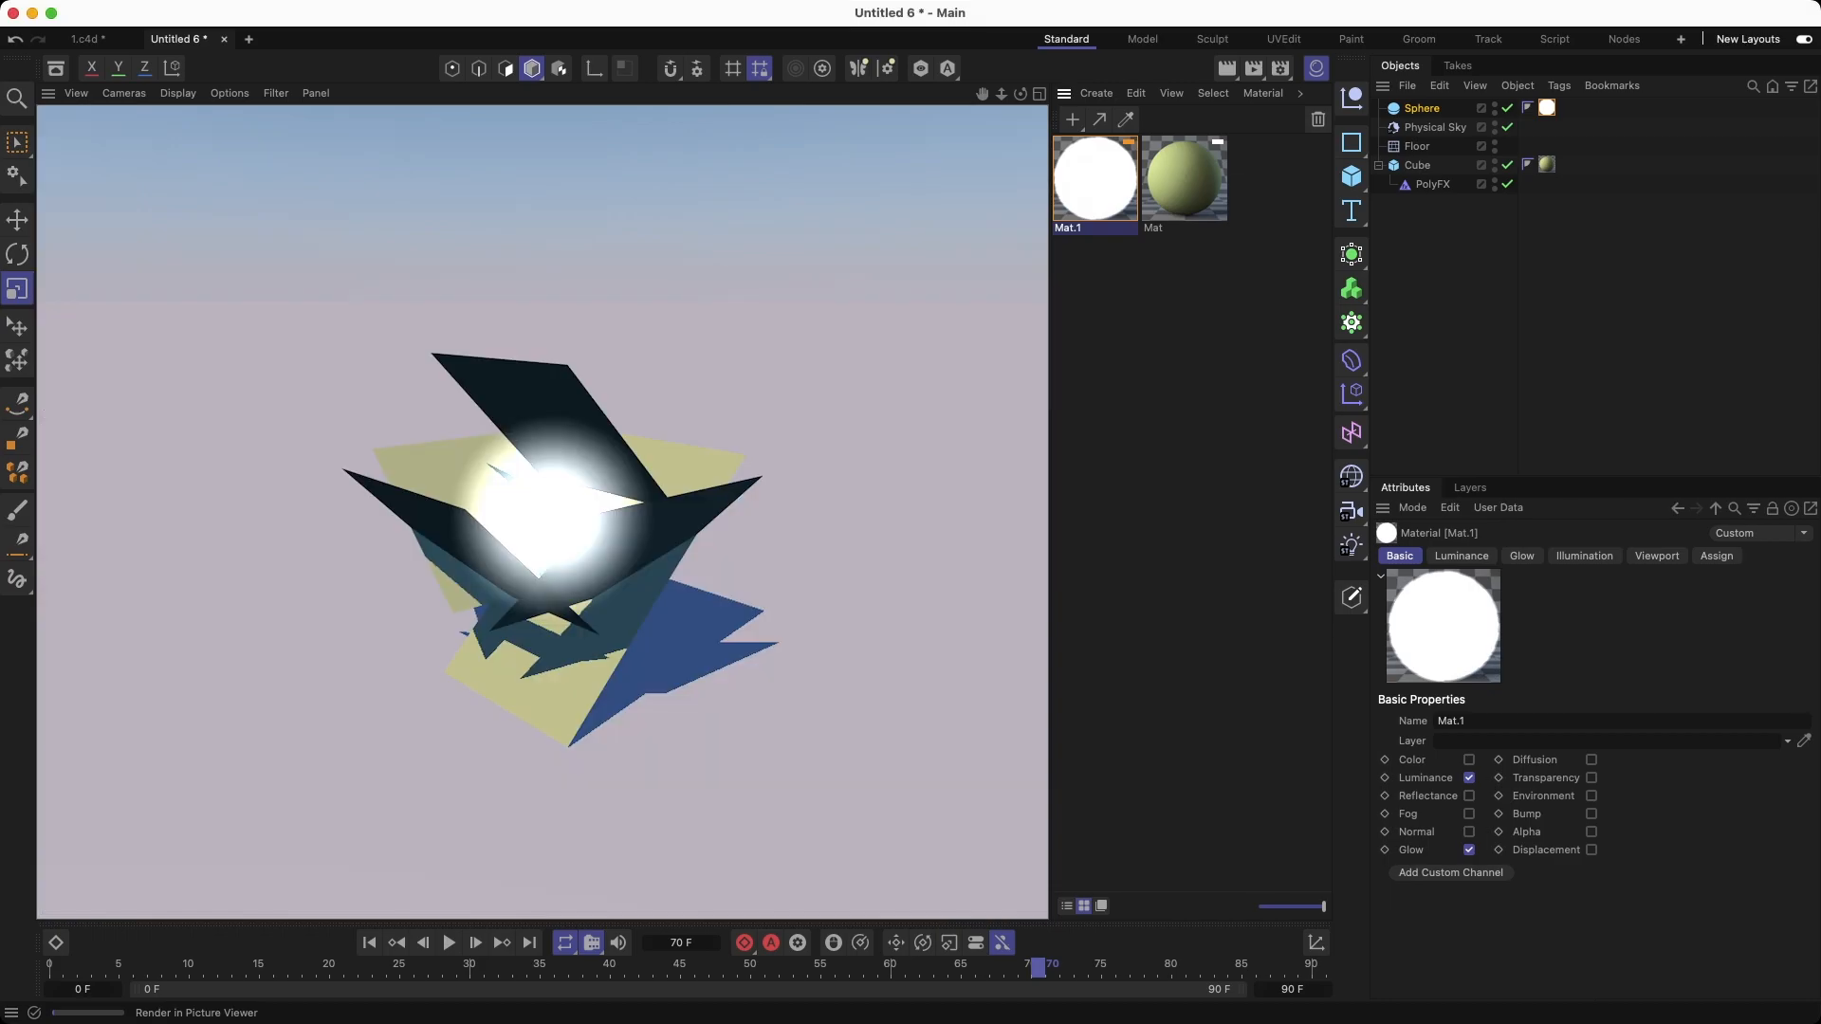
{"action": "key", "text": "shift+r"}
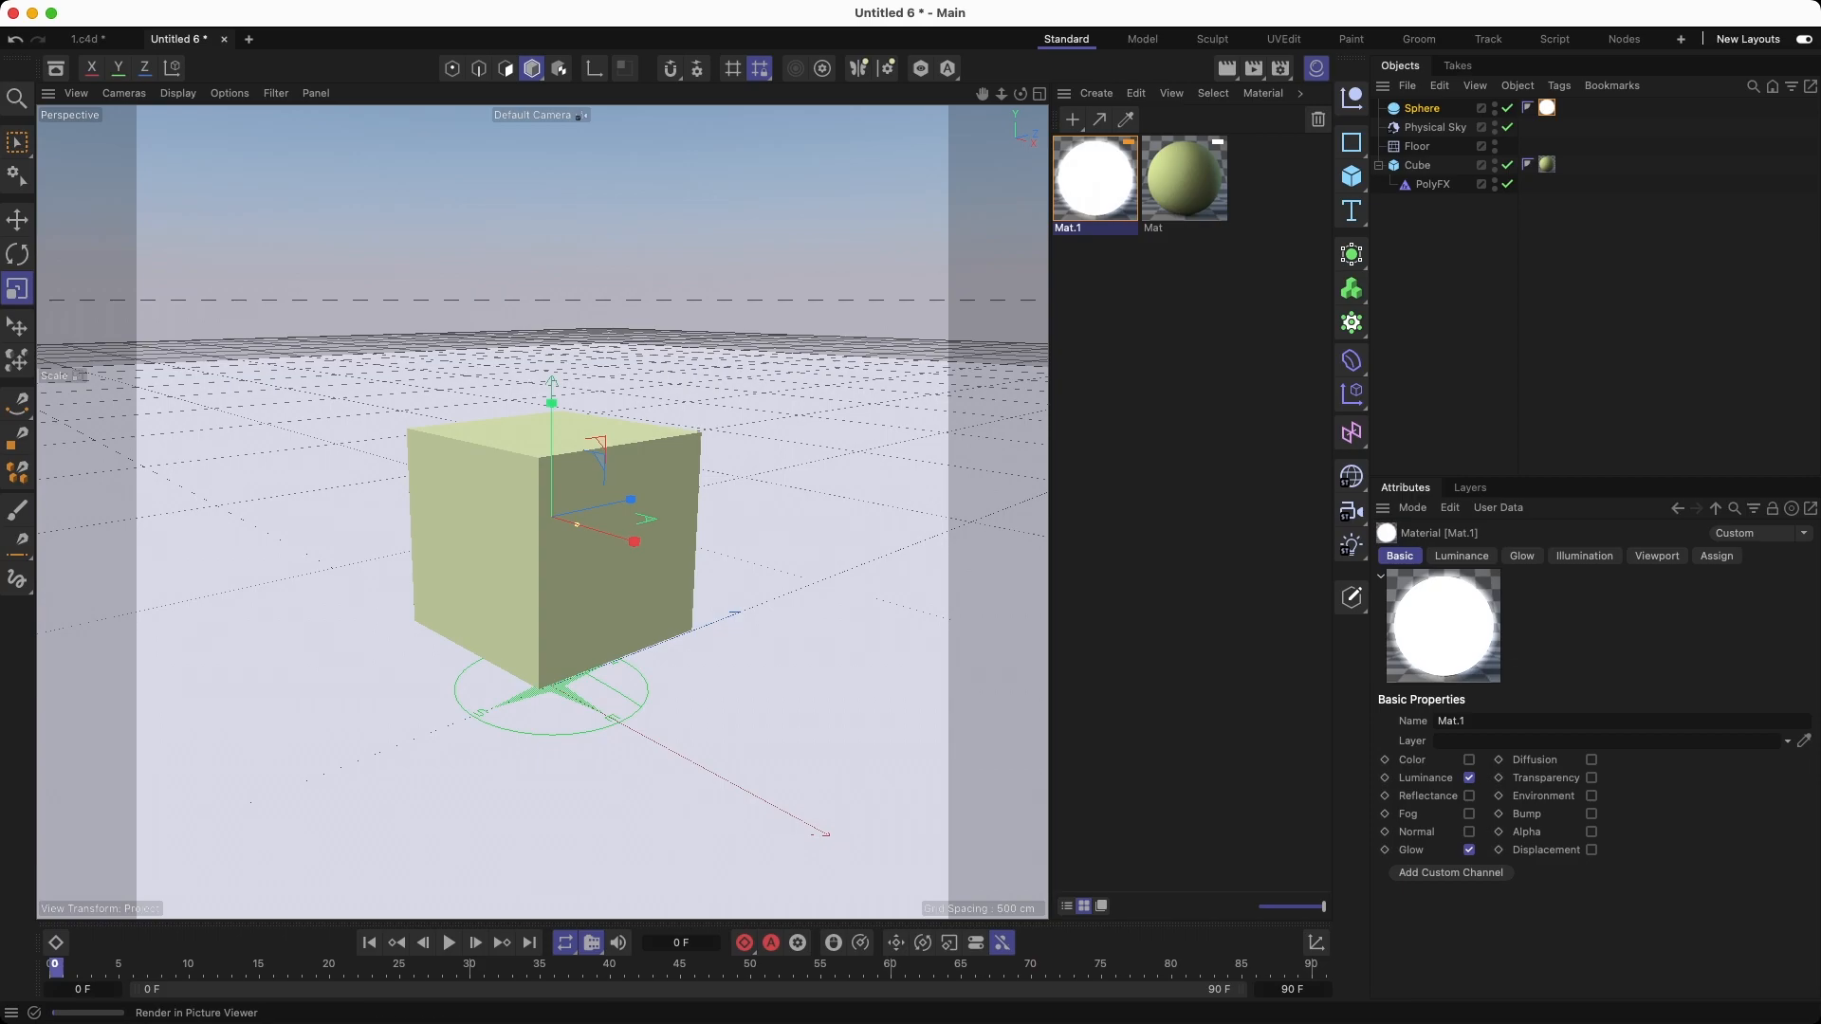
{"action": "left_click", "coordinate": [1227, 68]}
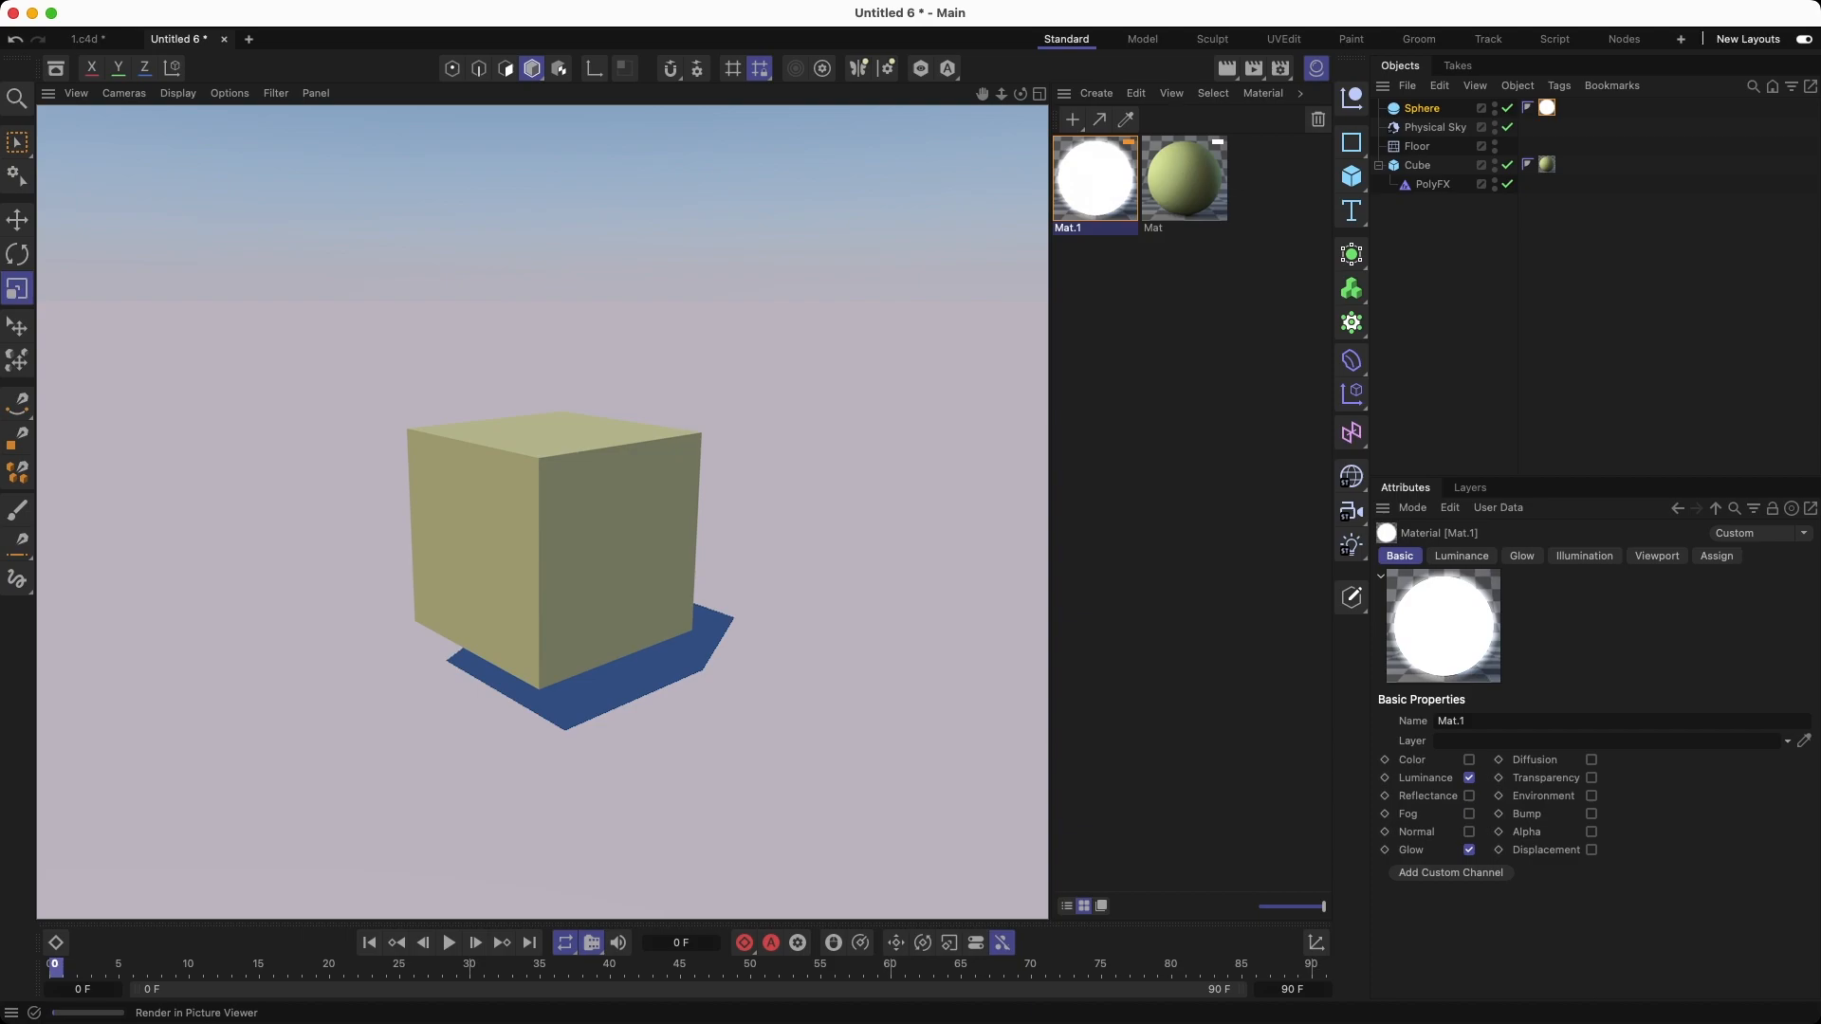
Create a new material with color H 268°, S 53%, V 100% and a Wood texture, and apply it to the floor
{"action": "key", "text": "super+n"}
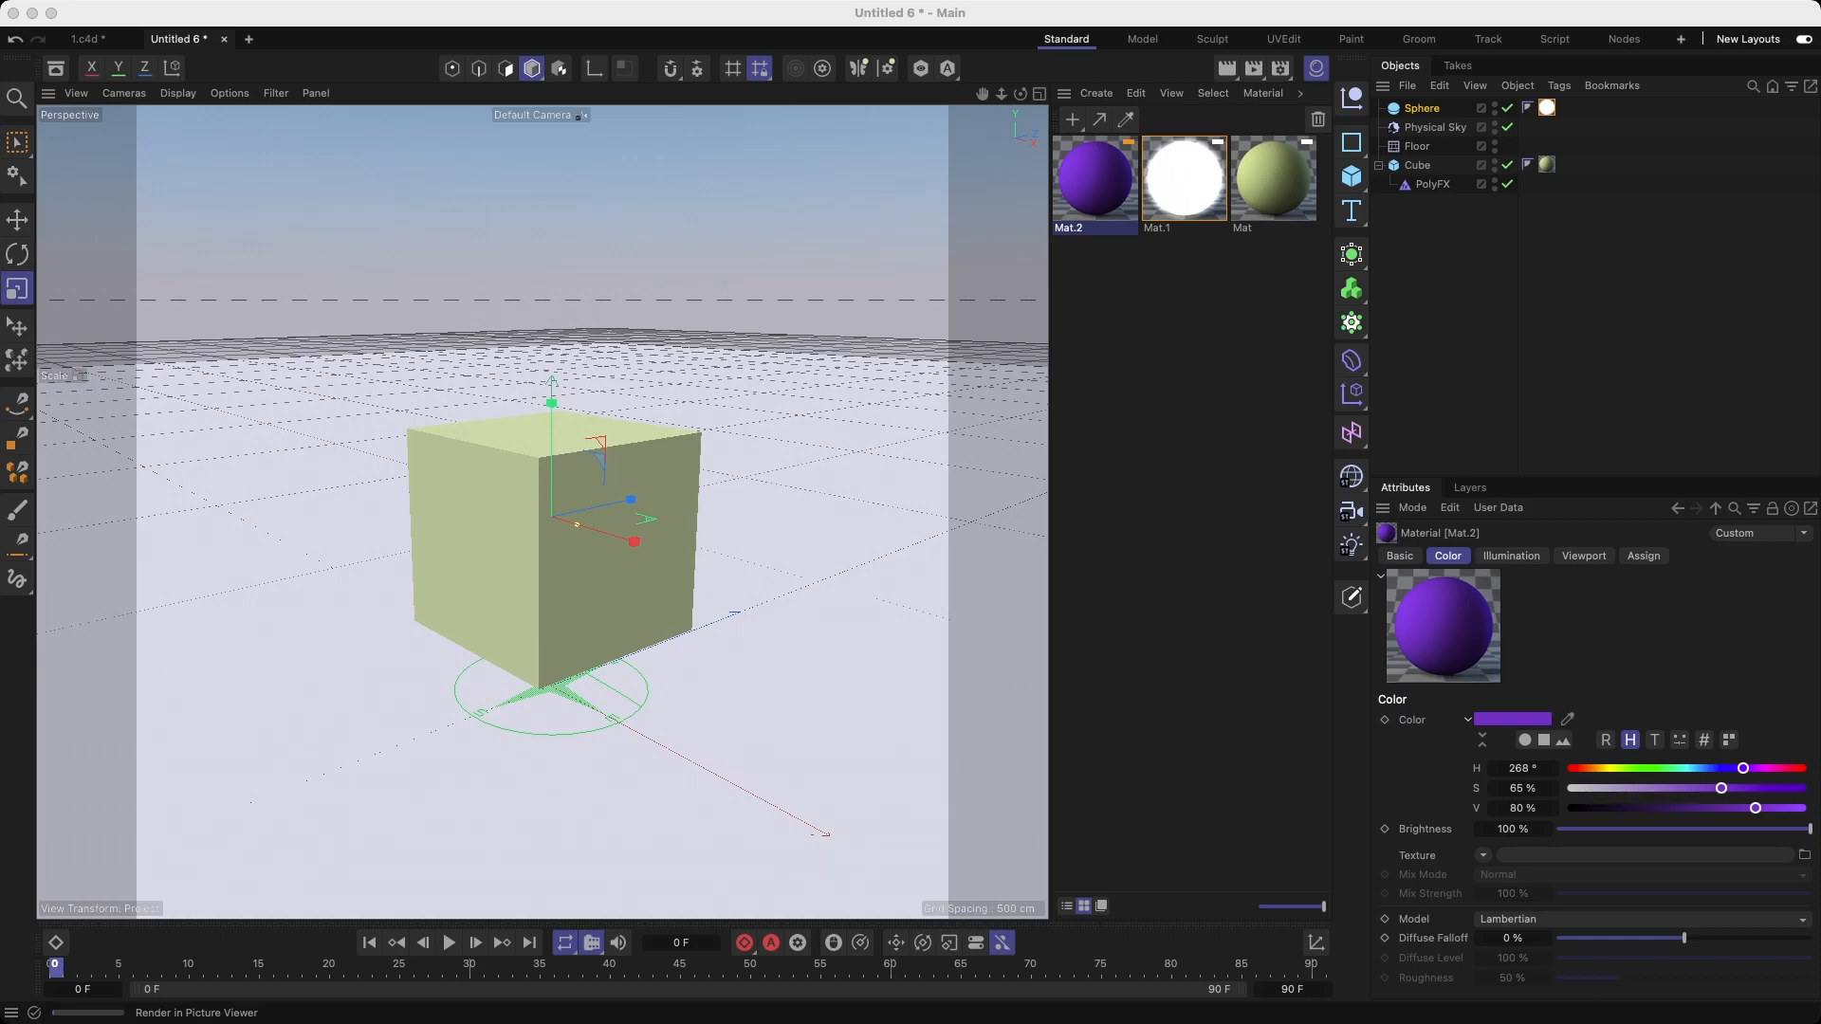
{"action": "left_click_drag", "start_coordinate": [1756, 808], "coordinate": [1802, 808]}
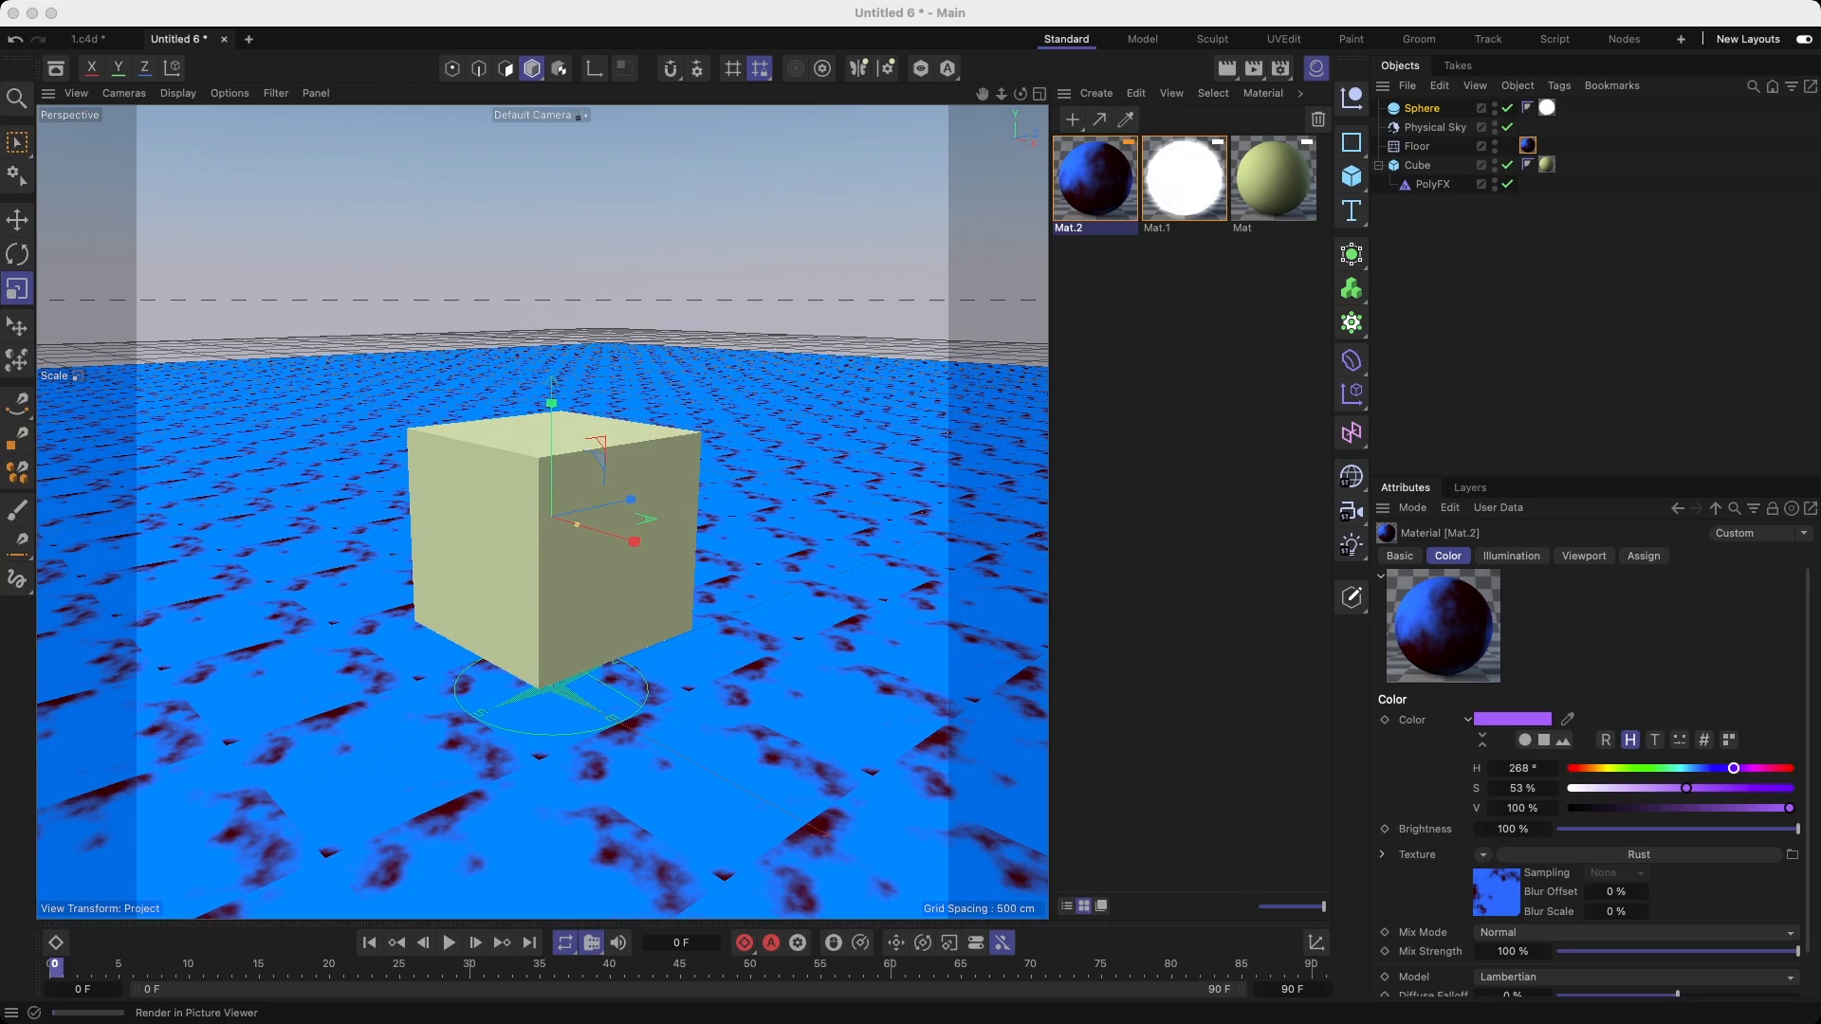
{"action": "left_click", "coordinate": [1443, 626]}
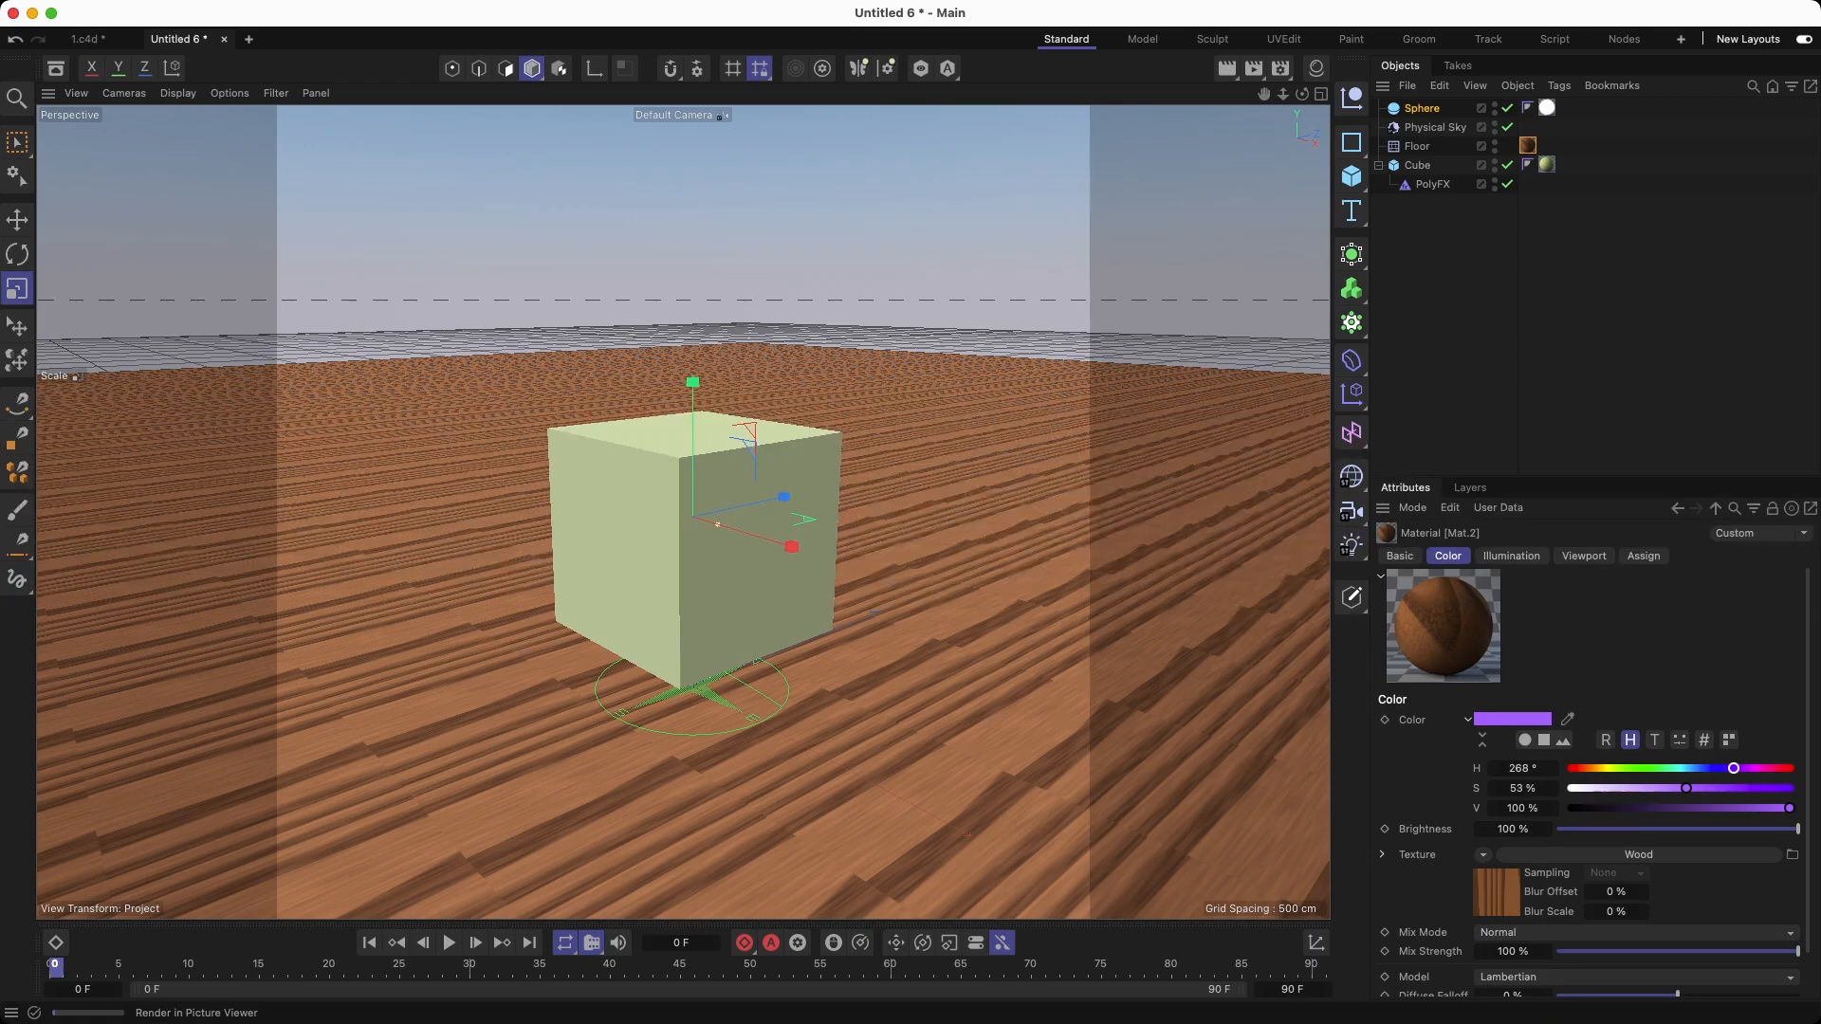
Enlarge the viewport and play the cube's opening animation, returning to frame 0
{"action": "left_click_drag", "start_coordinate": [1369, 95], "coordinate": [1551, 95]}
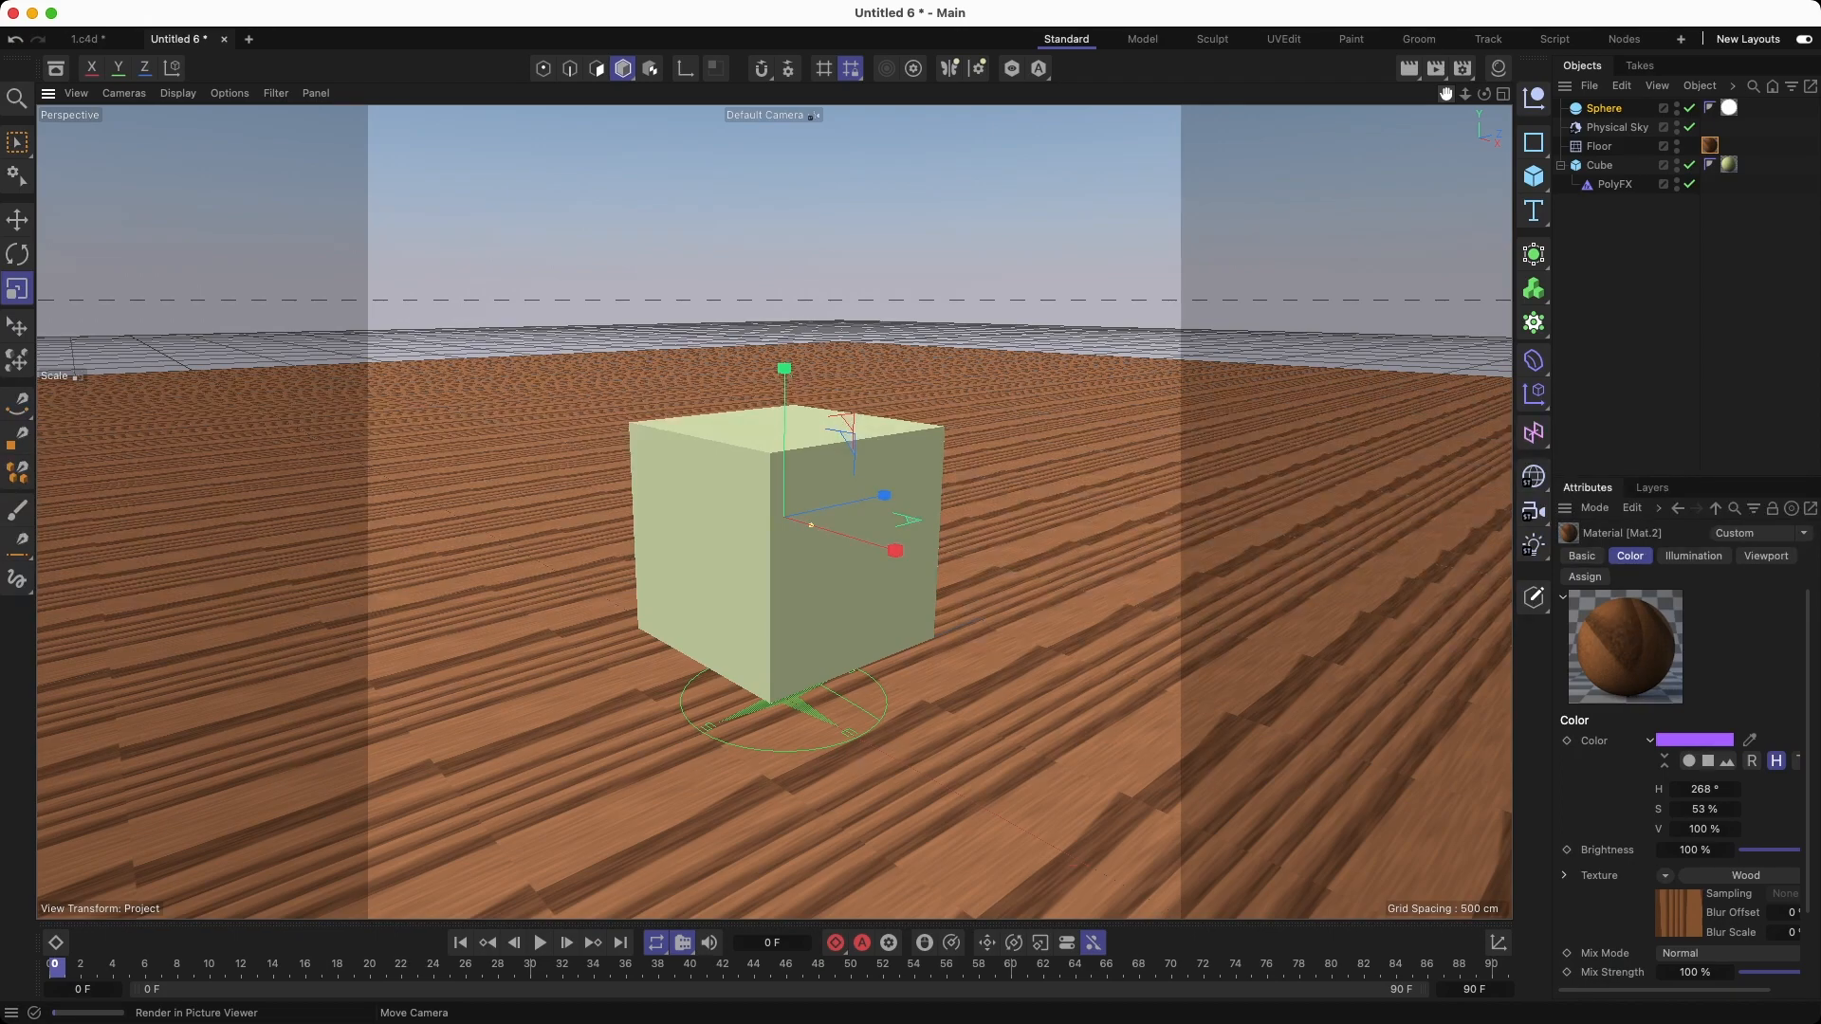
{"action": "left_click_drag", "start_coordinate": [1446, 94], "coordinate": [1436, 93]}
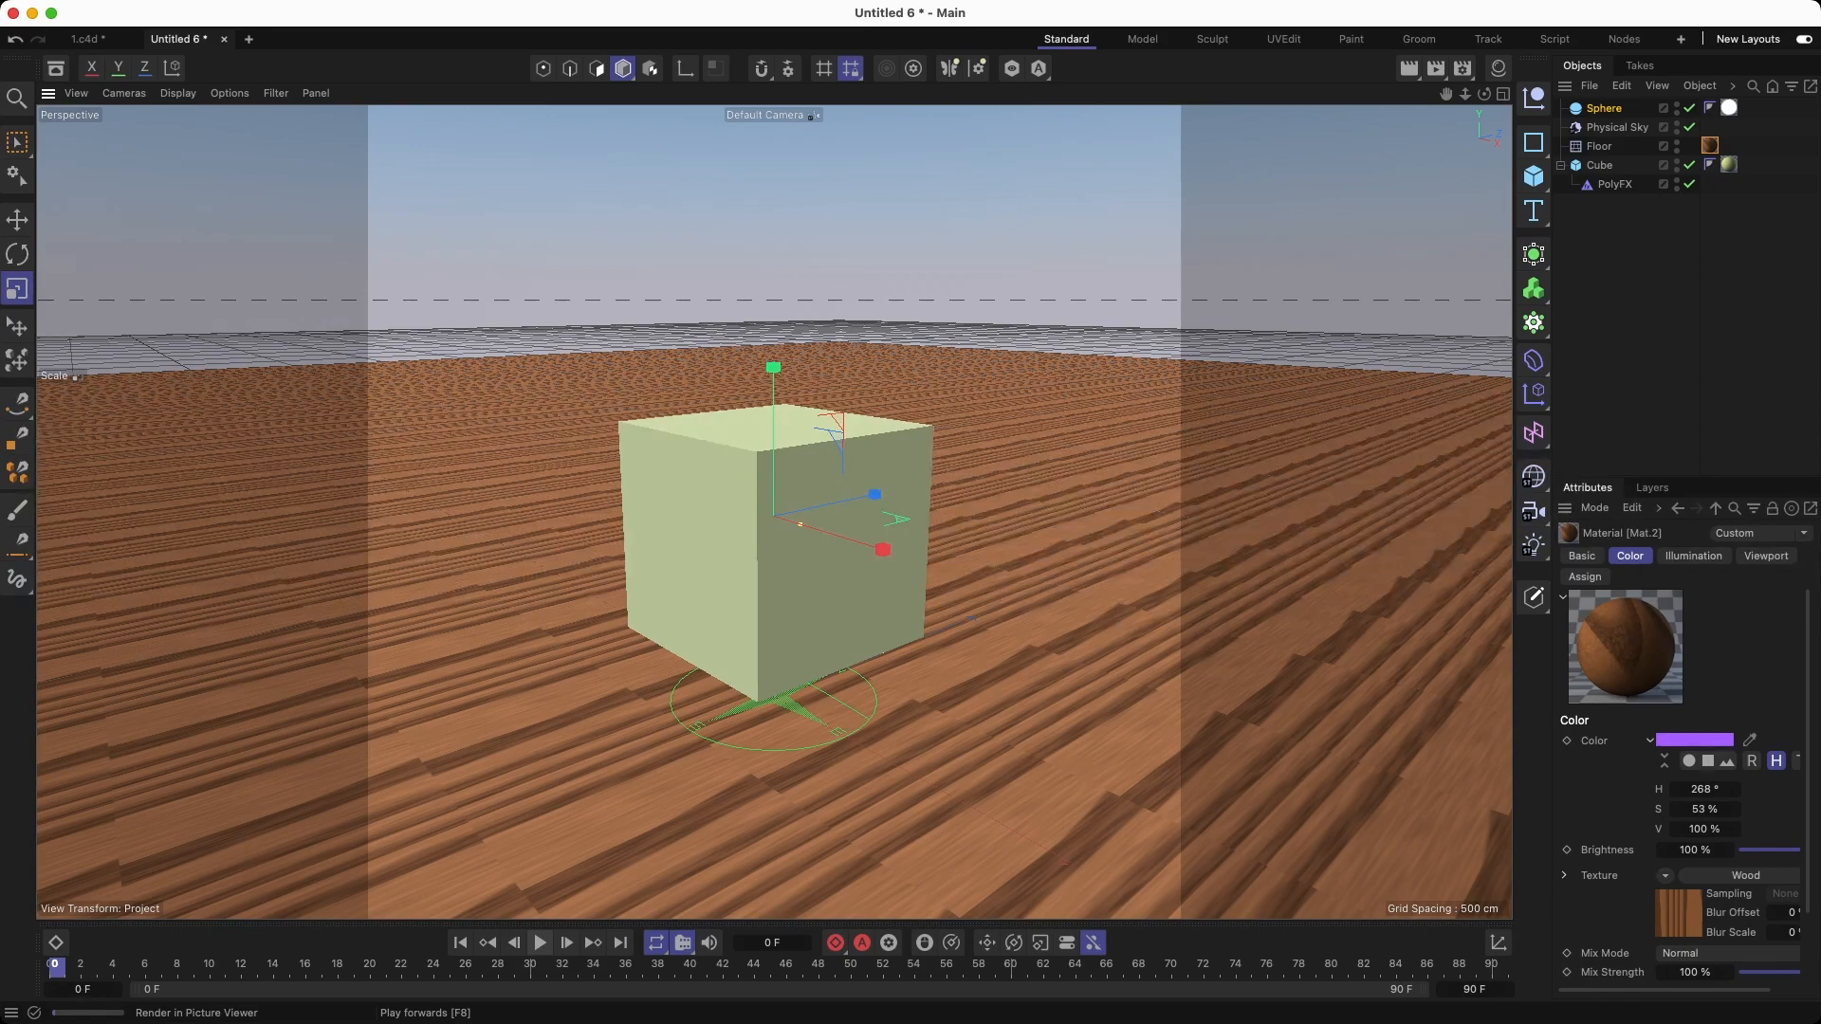
{"action": "left_click", "coordinate": [540, 943]}
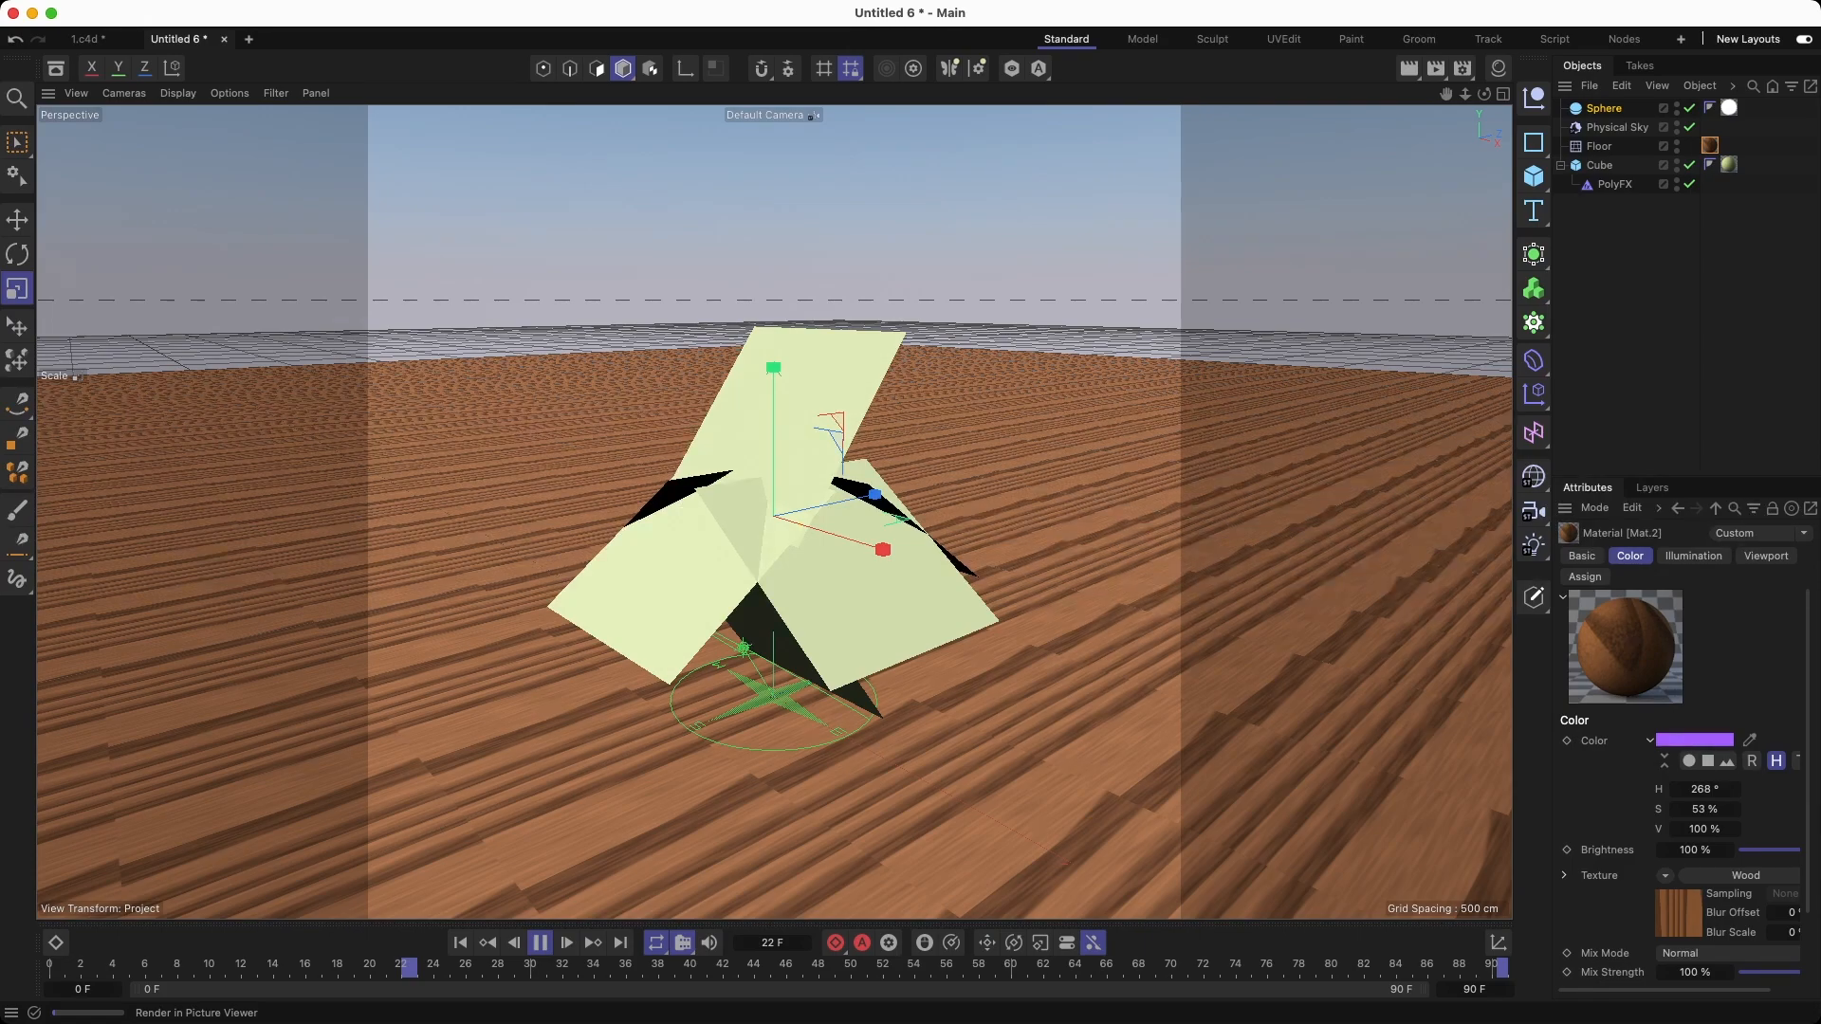
{"action": "key", "text": "shift+f"}
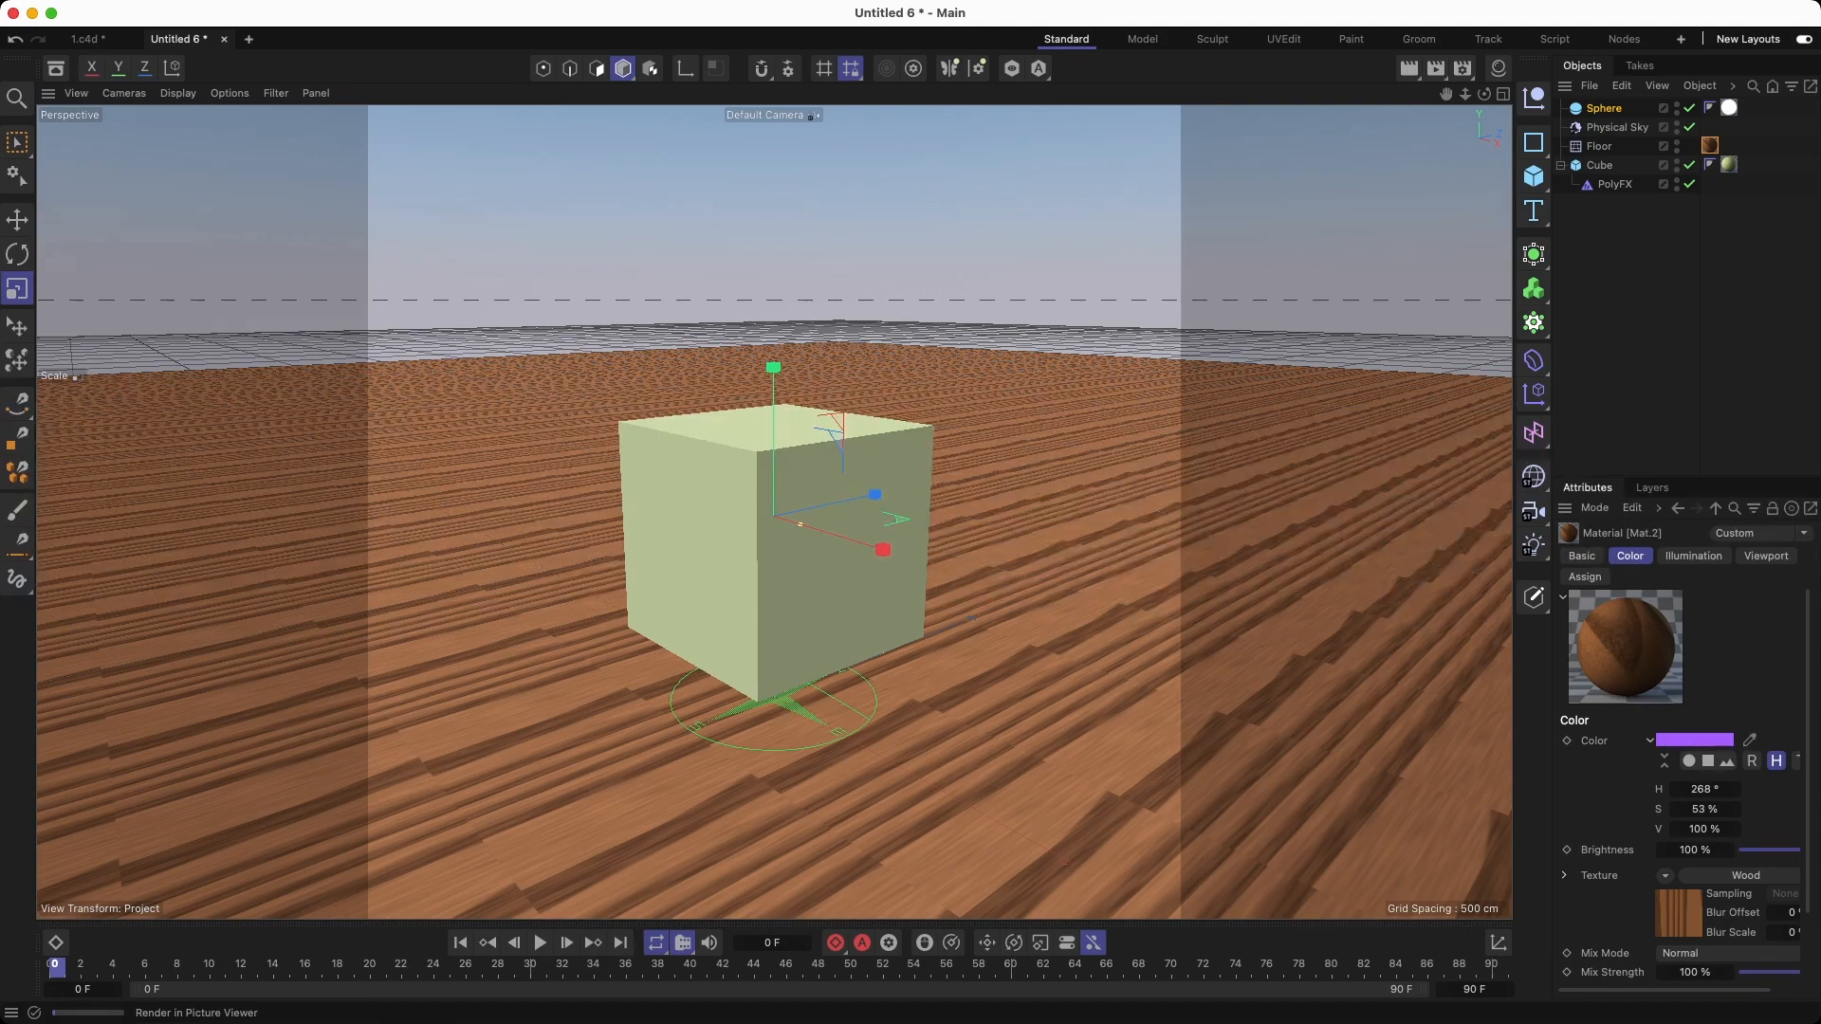
Edit the keys on the R . P rotation track of the cube's PolyFX and play the animation
{"action": "left_click", "coordinate": [1560, 165]}
{"action": "right_click", "coordinate": [1598, 165]}
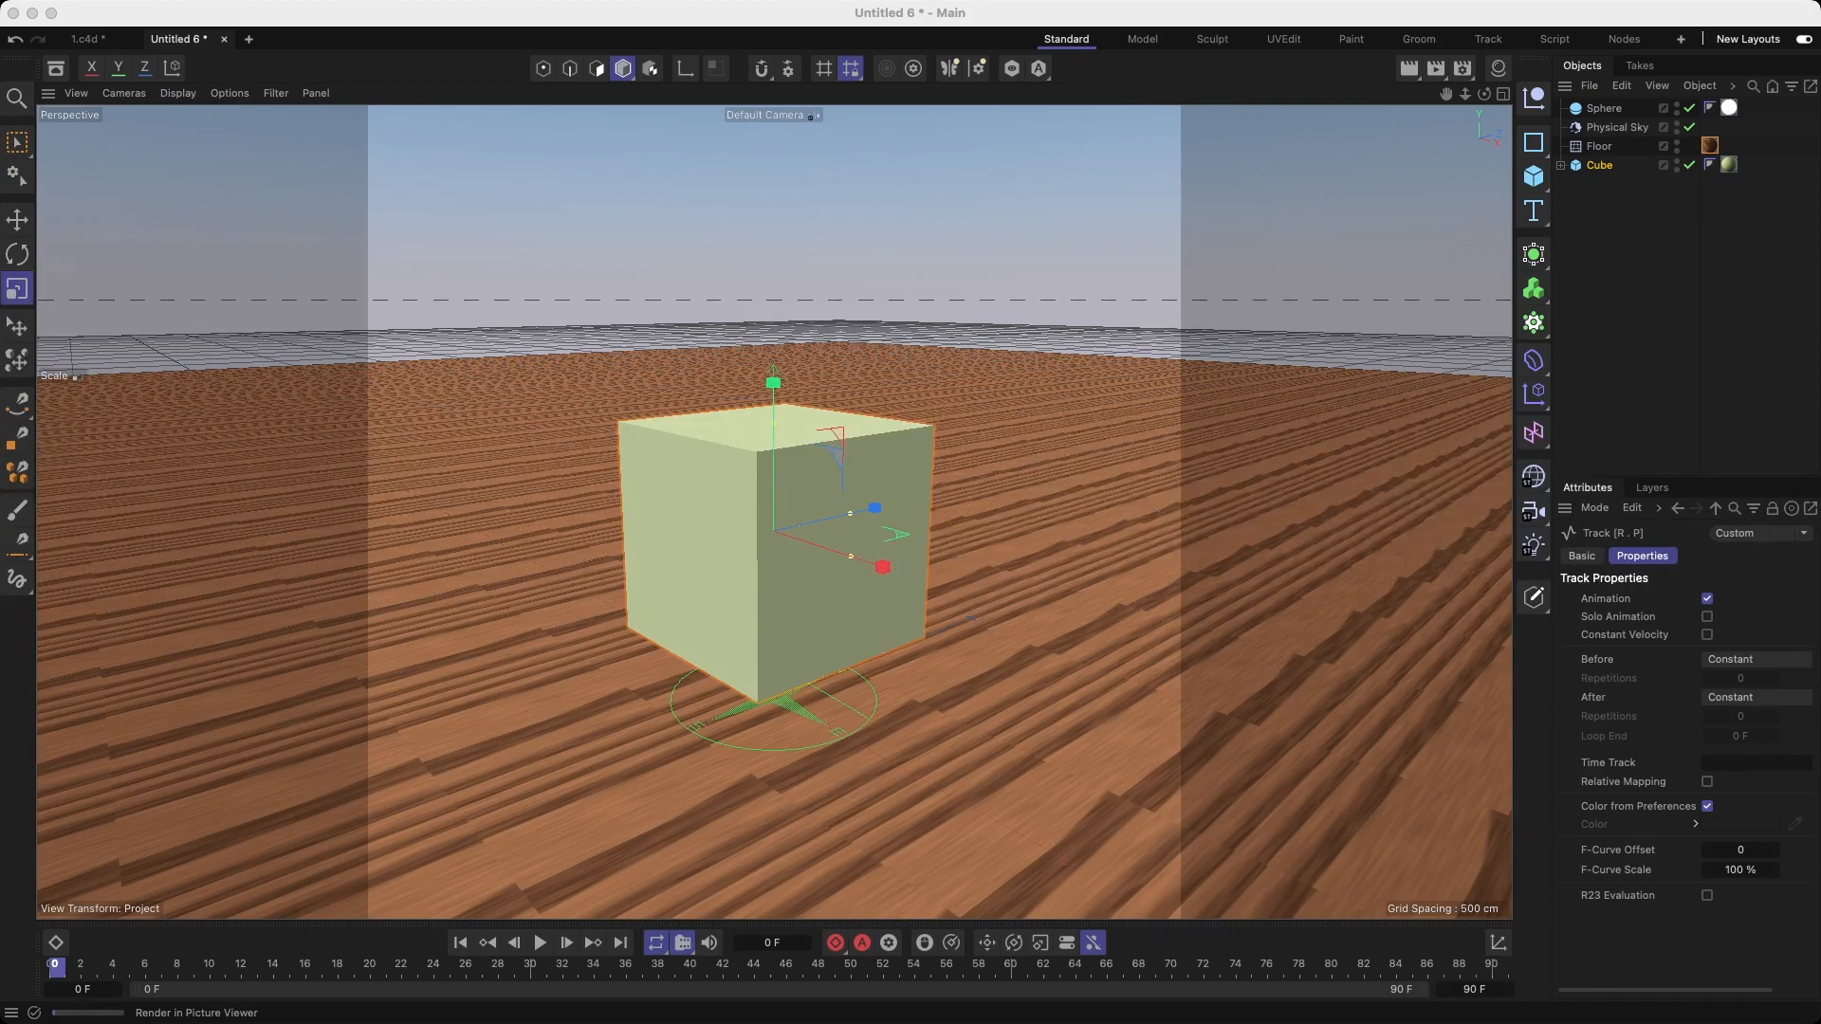
{"action": "key", "text": "Delete"}
{"action": "left_click", "coordinate": [540, 943]}
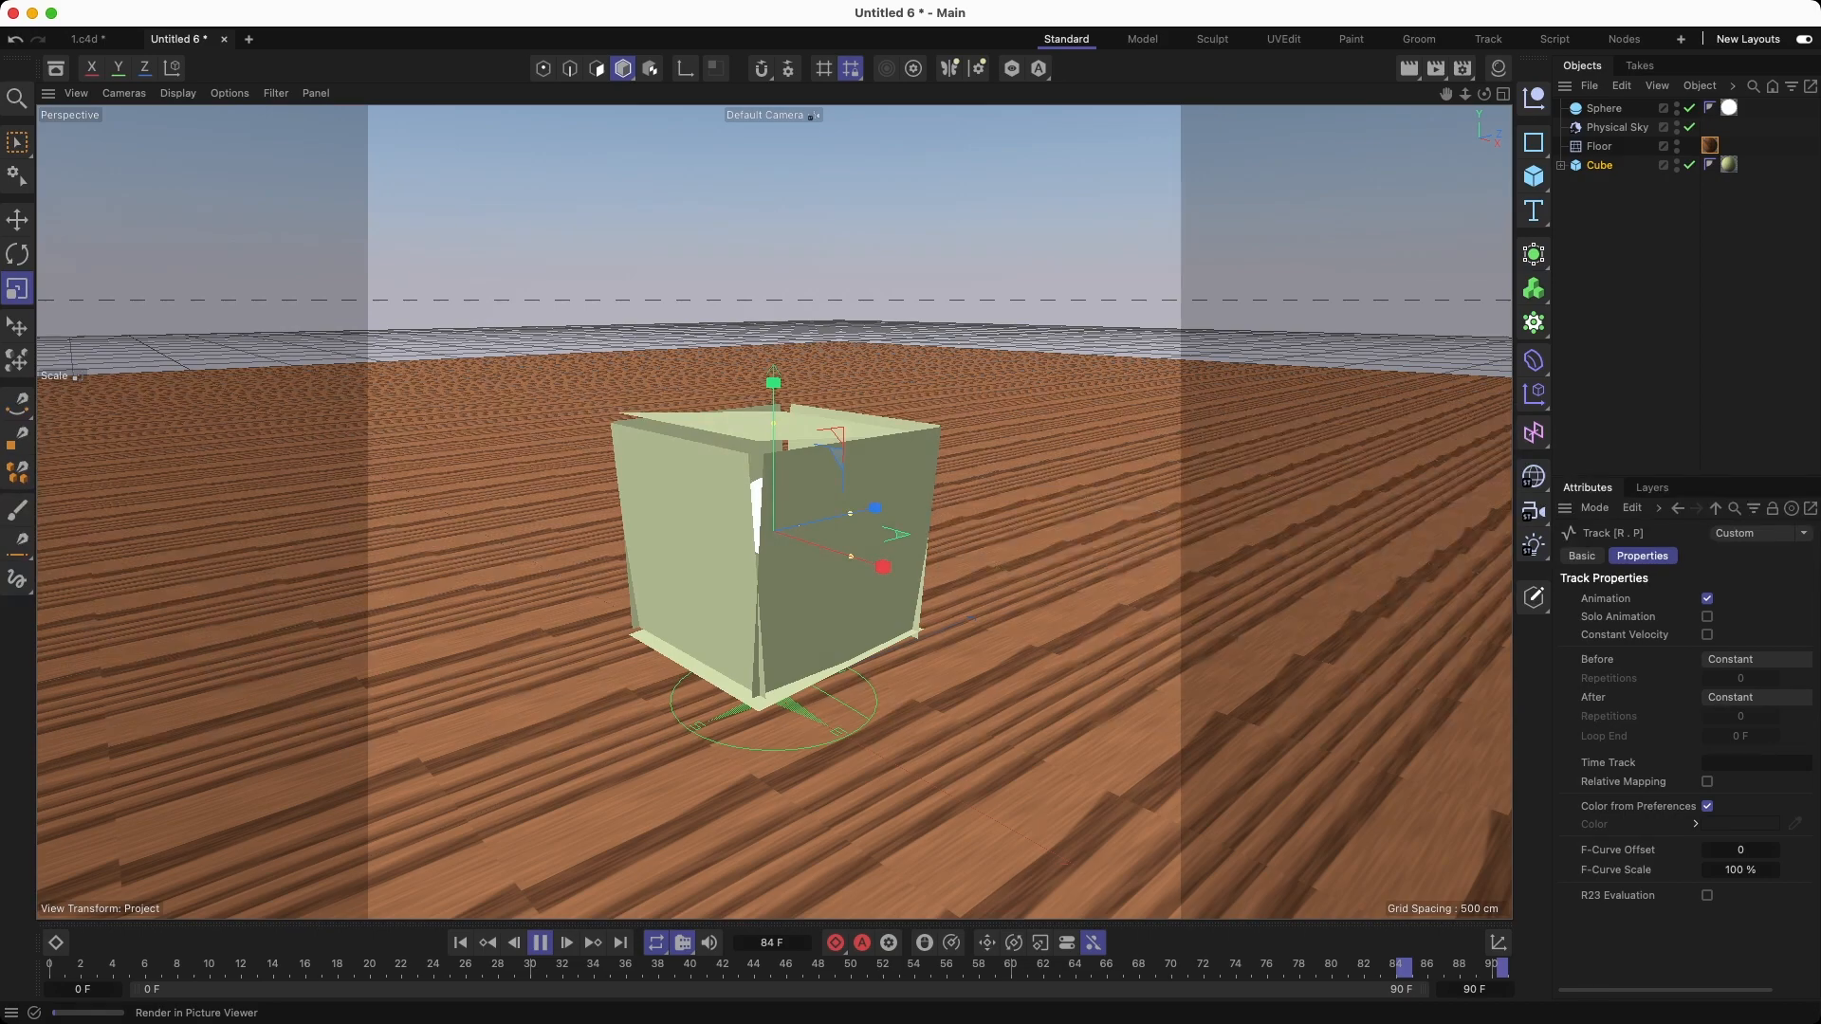
{"action": "key", "text": "shift+r"}
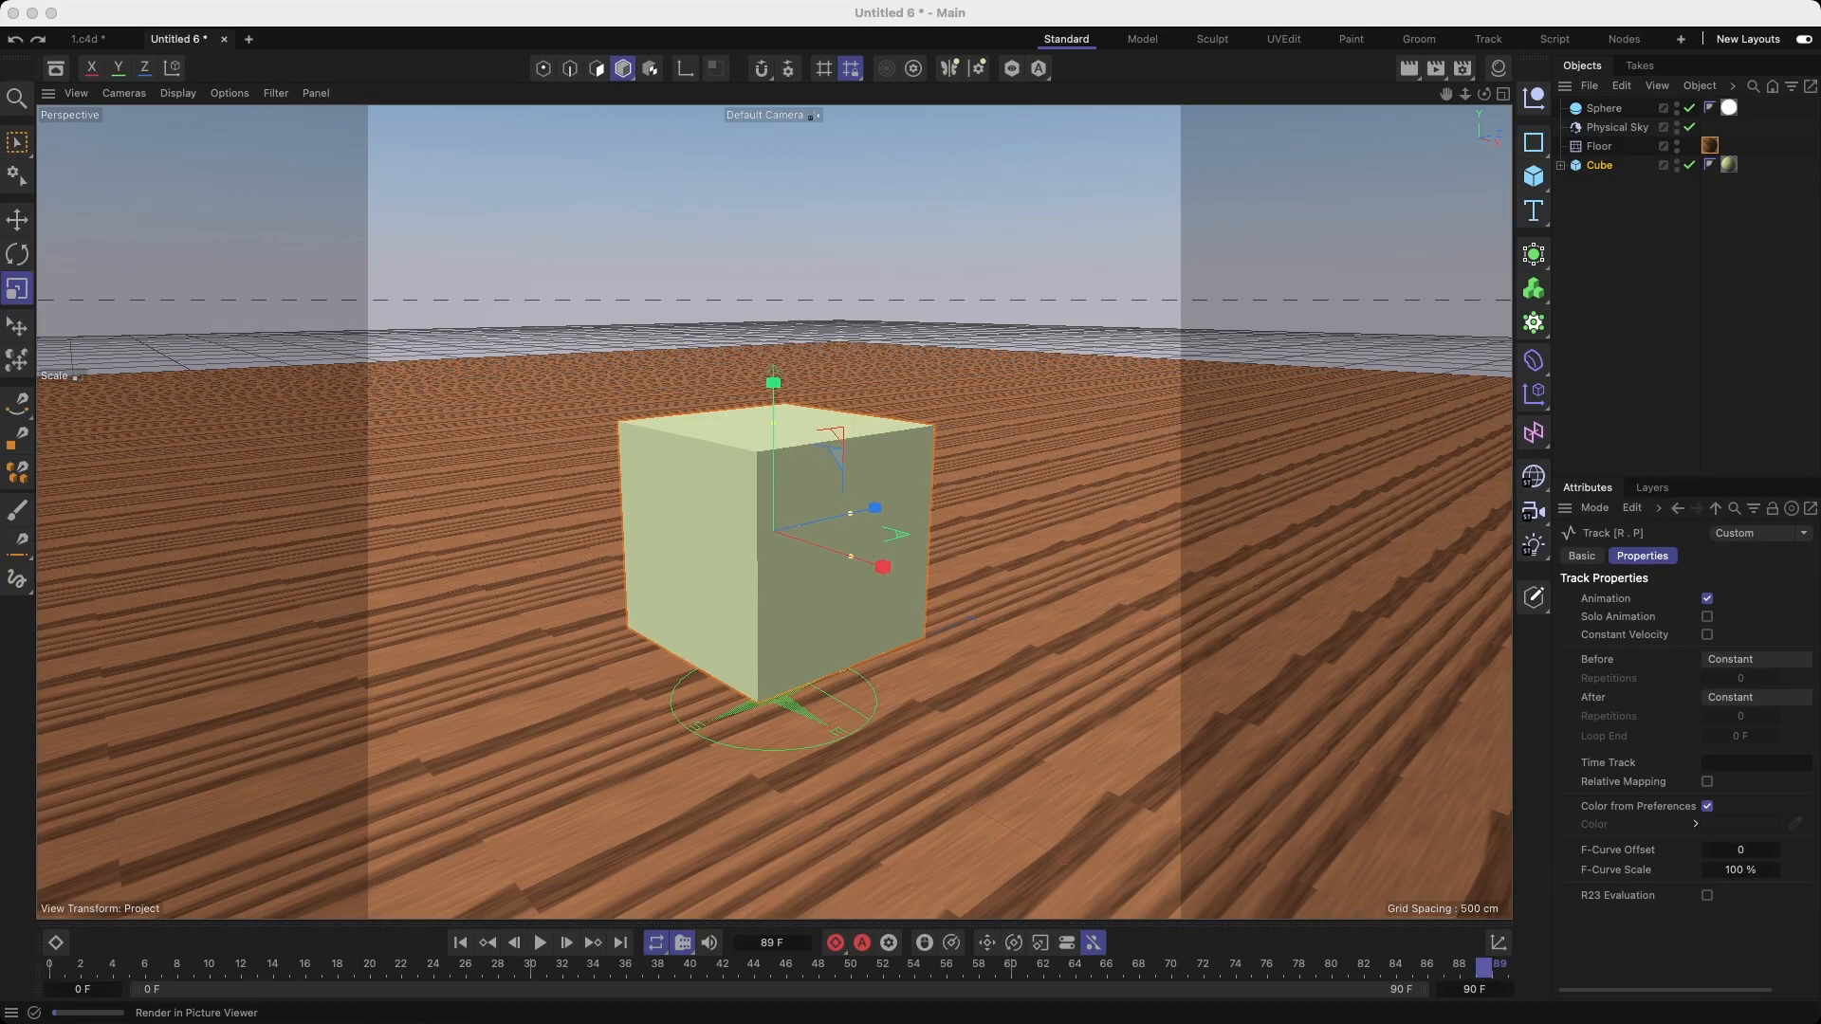
Duplicate the cube with its PolyFX, place the two cubes side by side on the floor, and play the animation
{"action": "left_click", "coordinate": [1600, 165]}
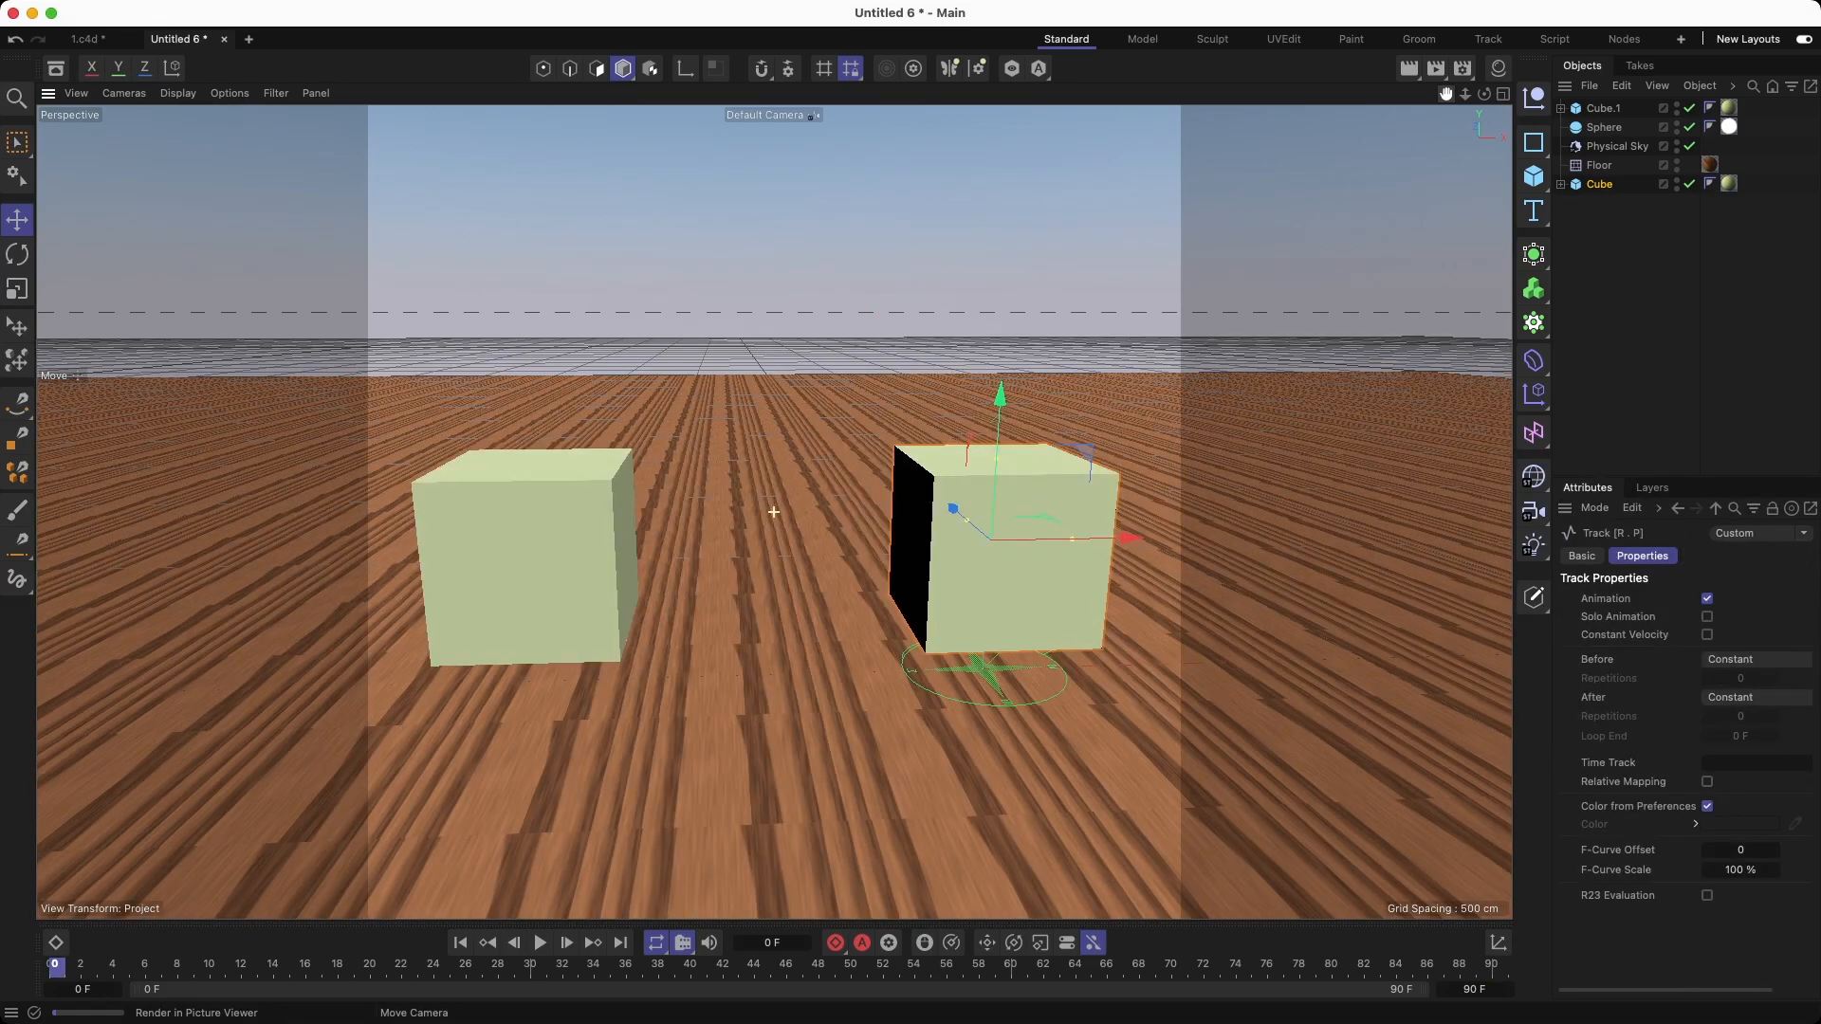
{"action": "left_click_drag", "start_coordinate": [1446, 94], "coordinate": [1448, 94]}
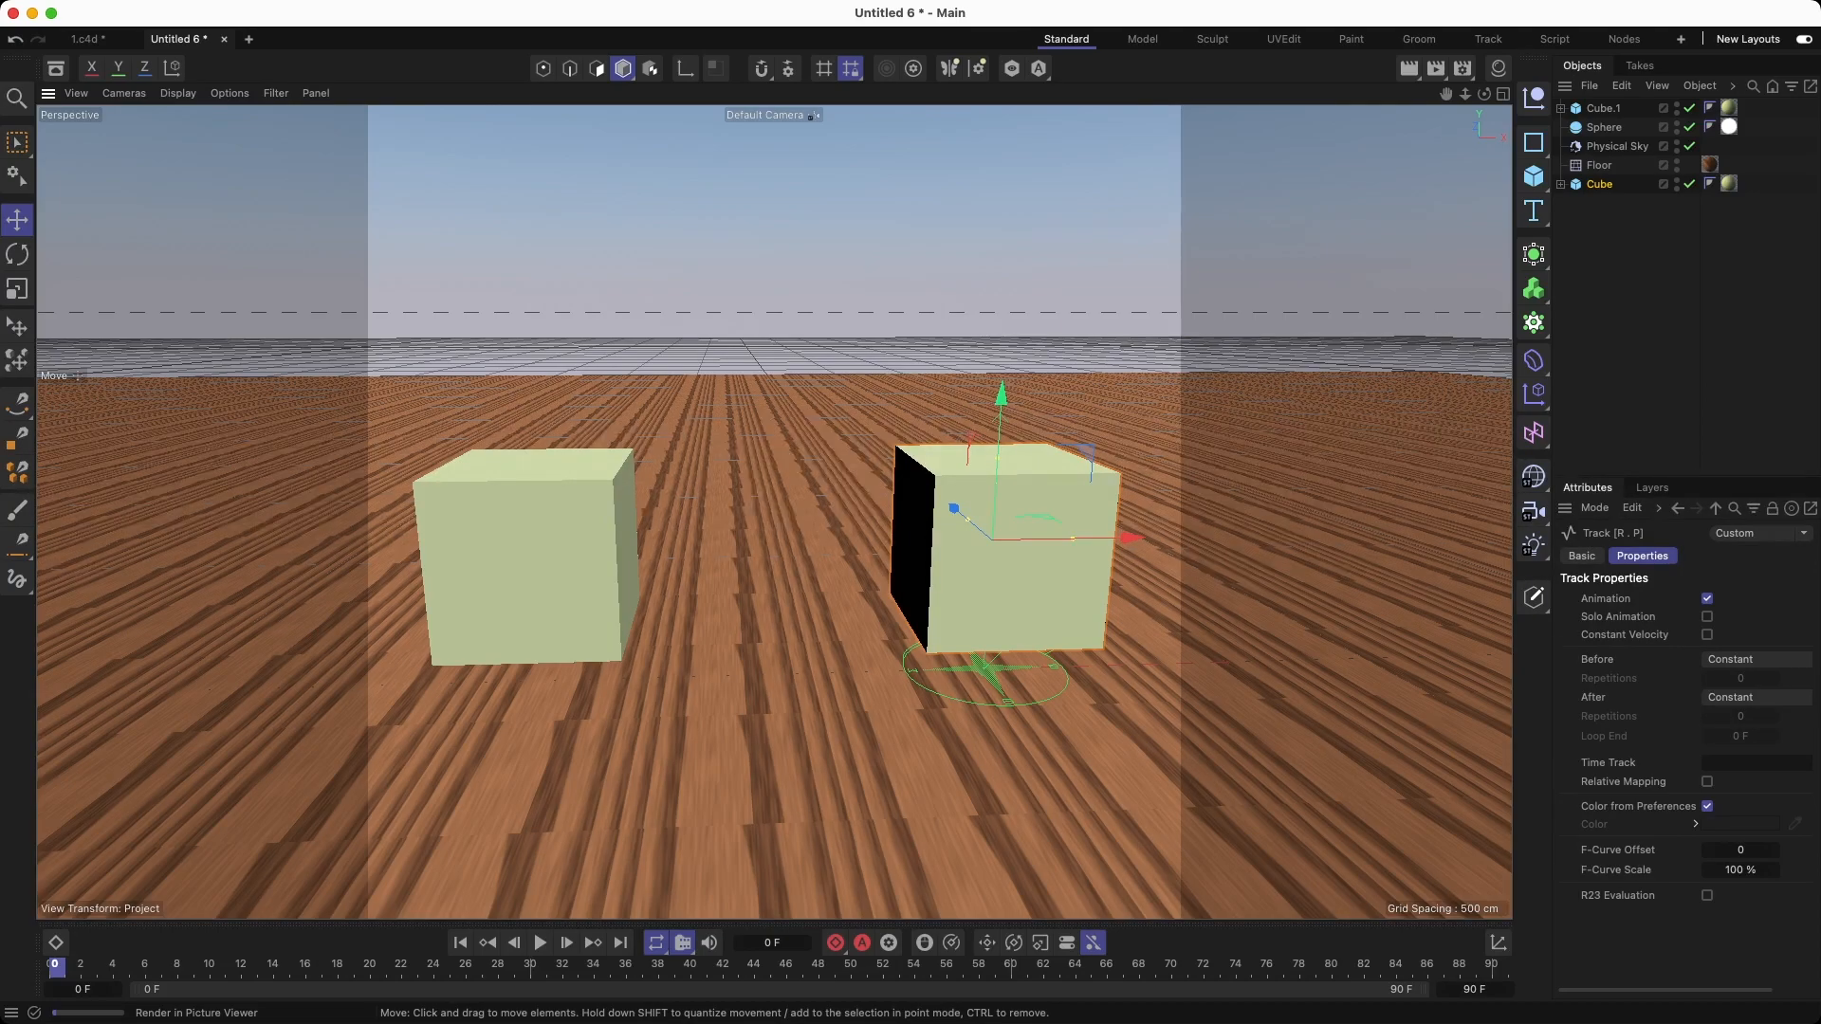
{"action": "key", "text": "F8"}
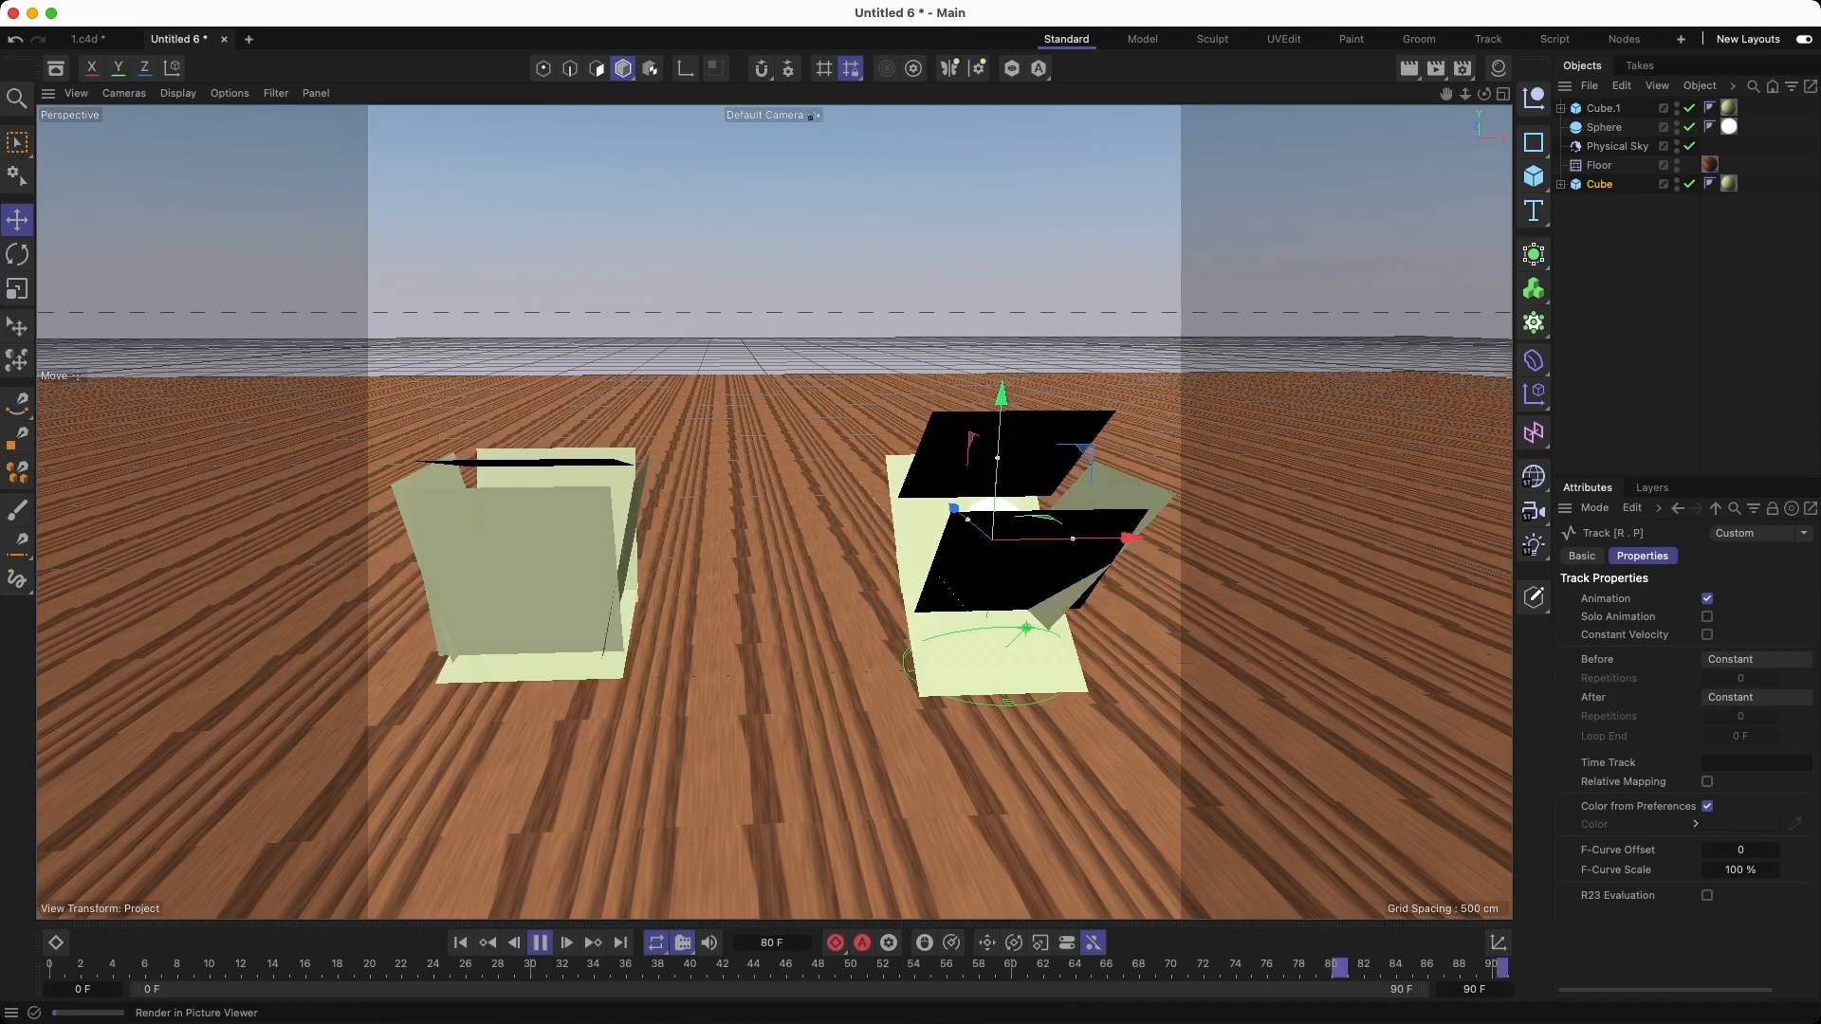